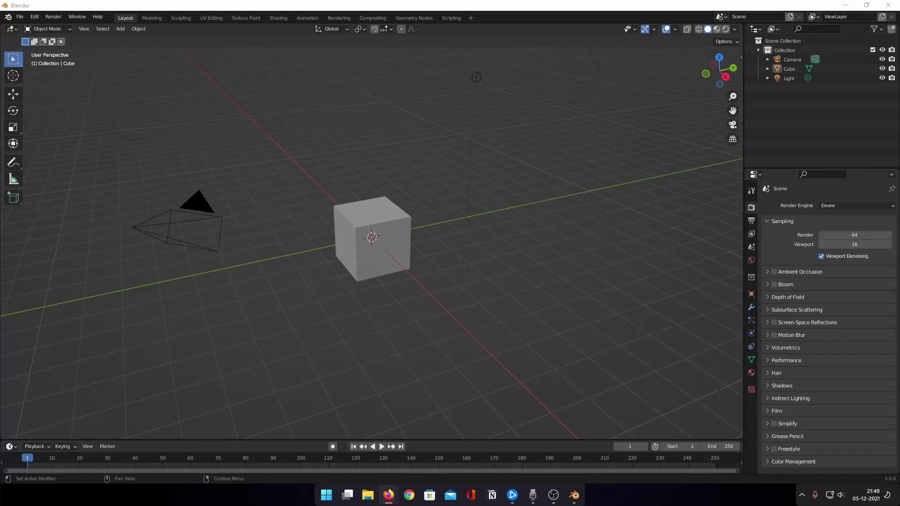
Enable the Import Images as Planes add-on in Preferences.
{"action": "left_click", "coordinate": [35, 17]}
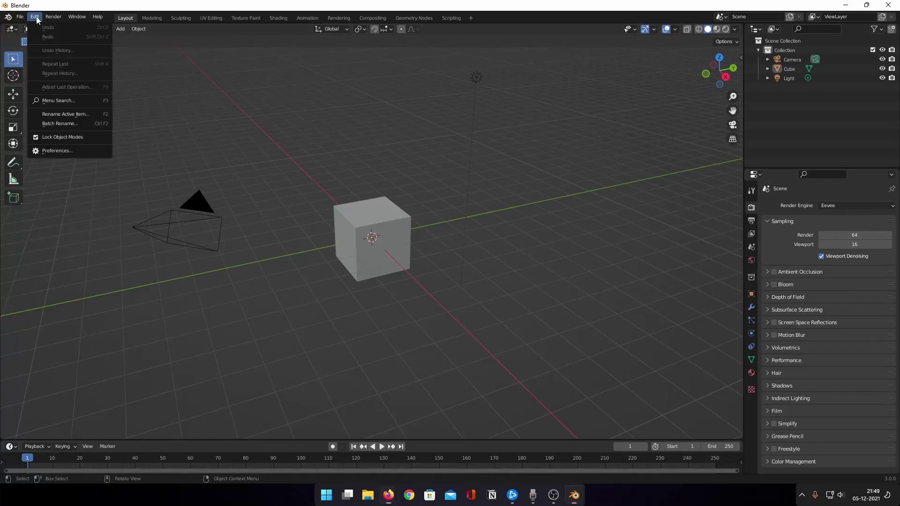
{"action": "left_click", "coordinate": [59, 151]}
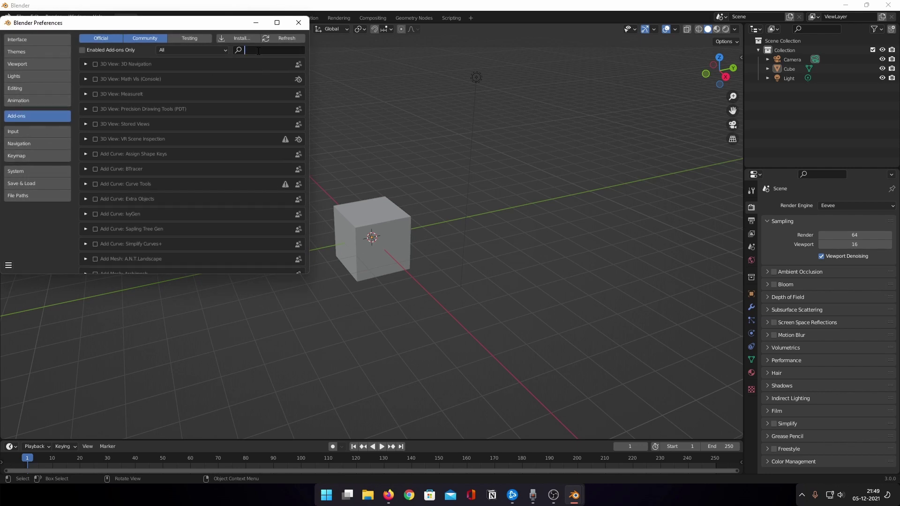
{"action": "type", "text": "node"}
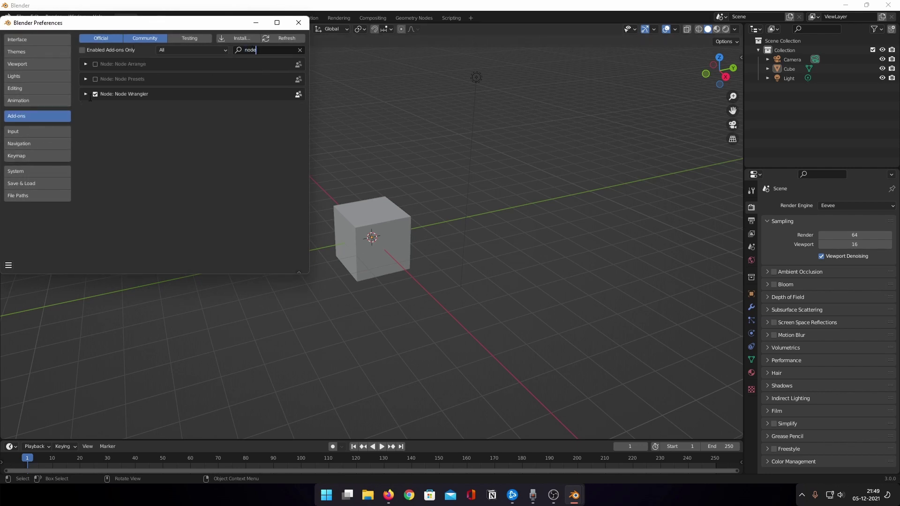
{"action": "key", "text": "Return"}
{"action": "left_click", "coordinate": [249, 50]}
{"action": "type", "text": "images"}
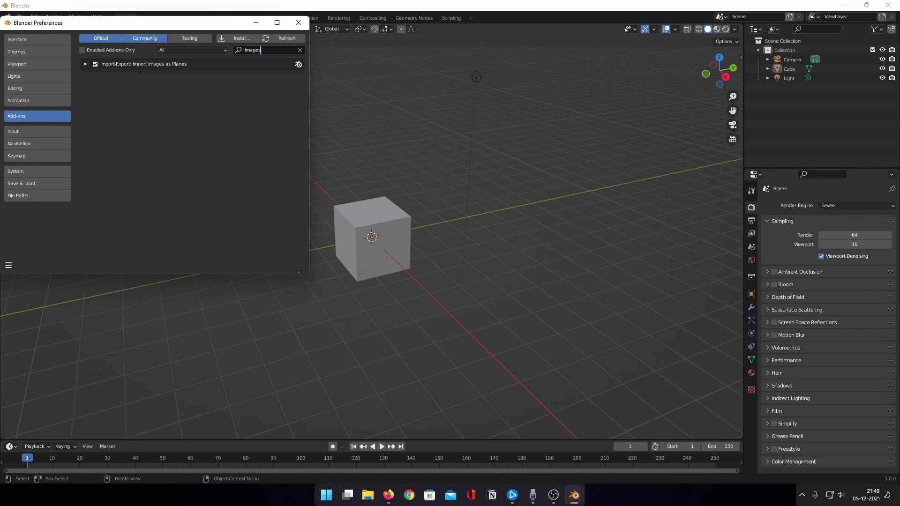
{"action": "left_click", "coordinate": [96, 64]}
{"action": "left_click", "coordinate": [95, 64]}
{"action": "left_click", "coordinate": [298, 23]}
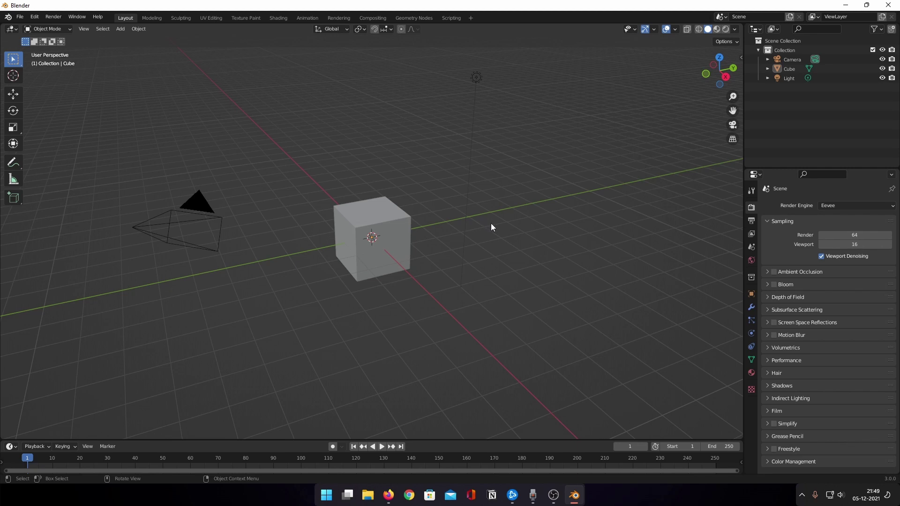
Delete the default camera, cube and light from the scene.
{"action": "key", "text": "a"}
{"action": "key", "text": "x"}
{"action": "left_click", "coordinate": [409, 206]}
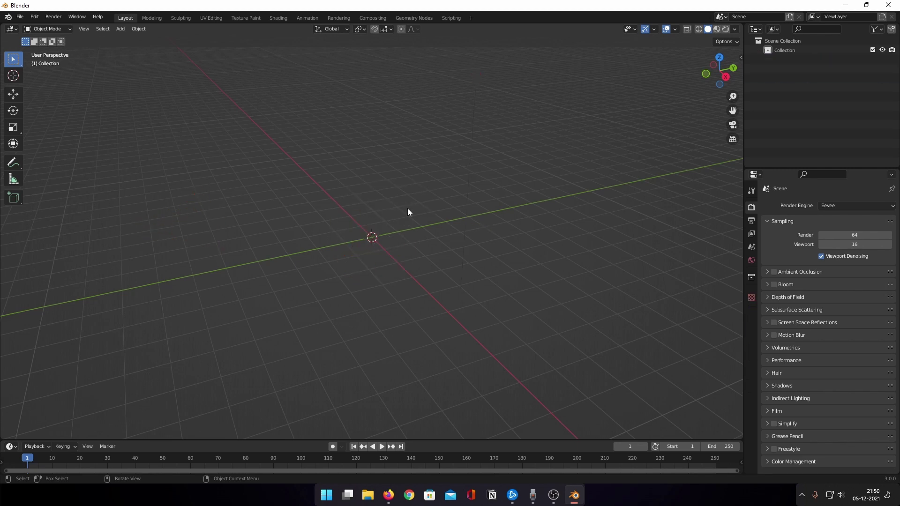
{"action": "middle_click_drag", "start_coordinate": [451, 216], "coordinate": [376, 226]}
Start an Images as Planes import, browse to the Desktop, then cancel it.
{"action": "key", "text": "shift+a"}
{"action": "mouse_move", "coordinate": [367, 232]}
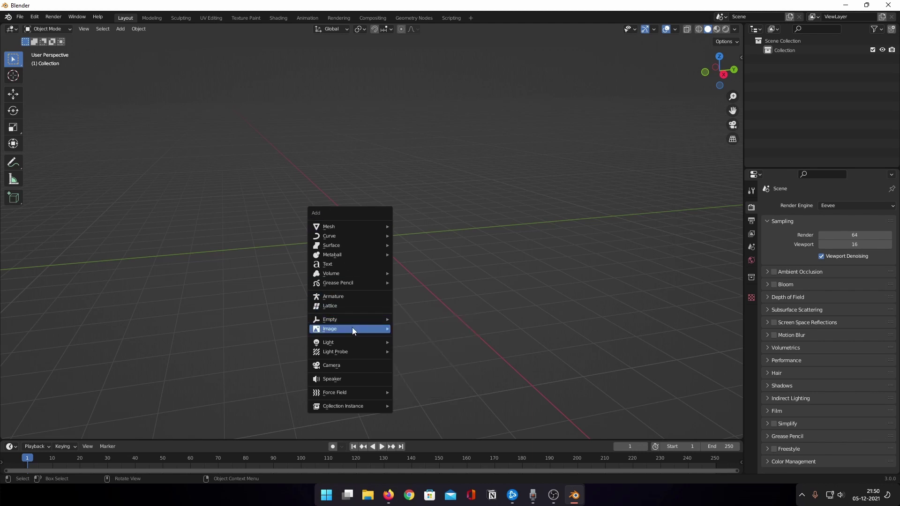
{"action": "mouse_move", "coordinate": [352, 328]}
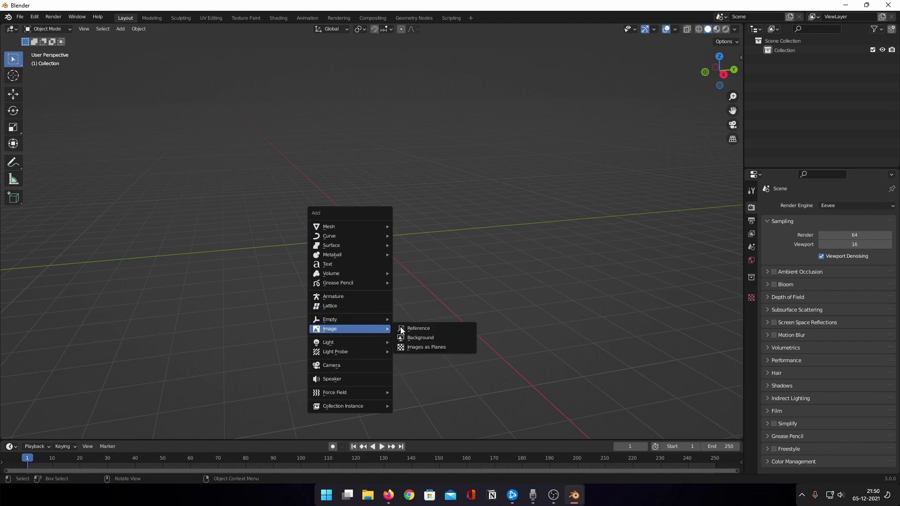
{"action": "left_click", "coordinate": [431, 349]}
{"action": "scroll", "coordinate": [436, 235], "scroll_direction": "down", "scroll_amount": 2}
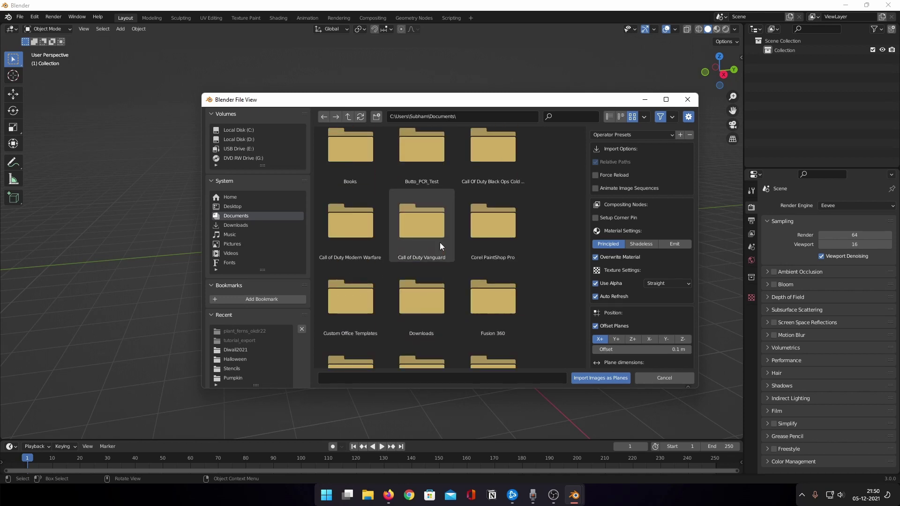
{"action": "scroll", "coordinate": [440, 243], "scroll_direction": "up", "scroll_amount": 4}
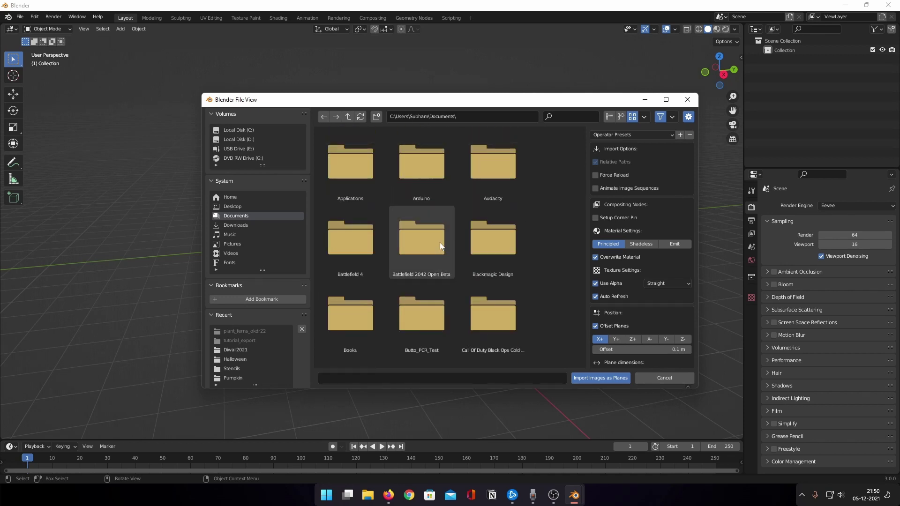
{"action": "left_click", "coordinate": [239, 208]}
{"action": "scroll", "coordinate": [505, 213], "scroll_direction": "down", "scroll_amount": 2}
{"action": "scroll", "coordinate": [493, 234], "scroll_direction": "down", "scroll_amount": 2}
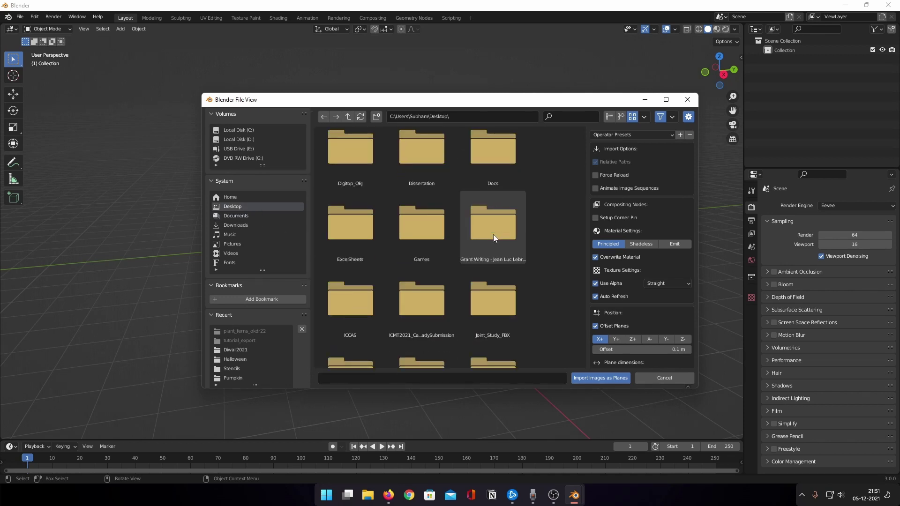
{"action": "scroll", "coordinate": [496, 234], "scroll_direction": "up", "scroll_amount": 3}
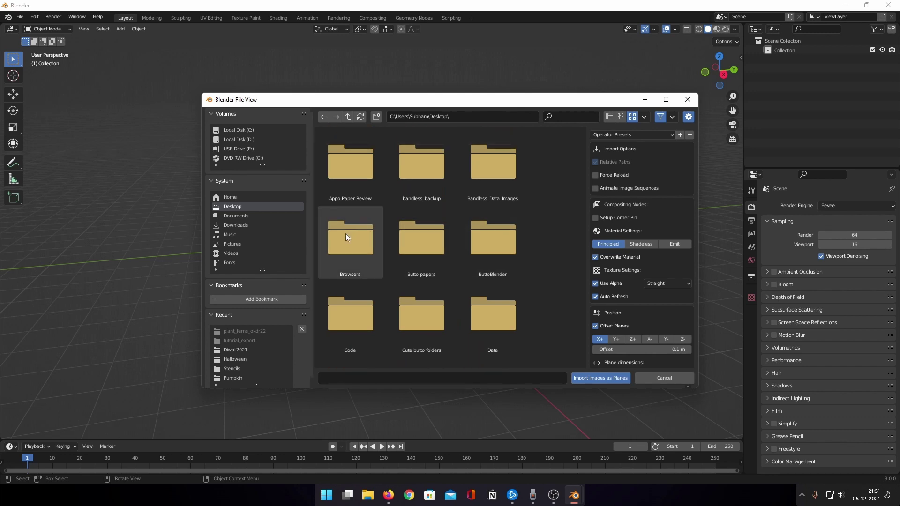
{"action": "left_click", "coordinate": [668, 378]}
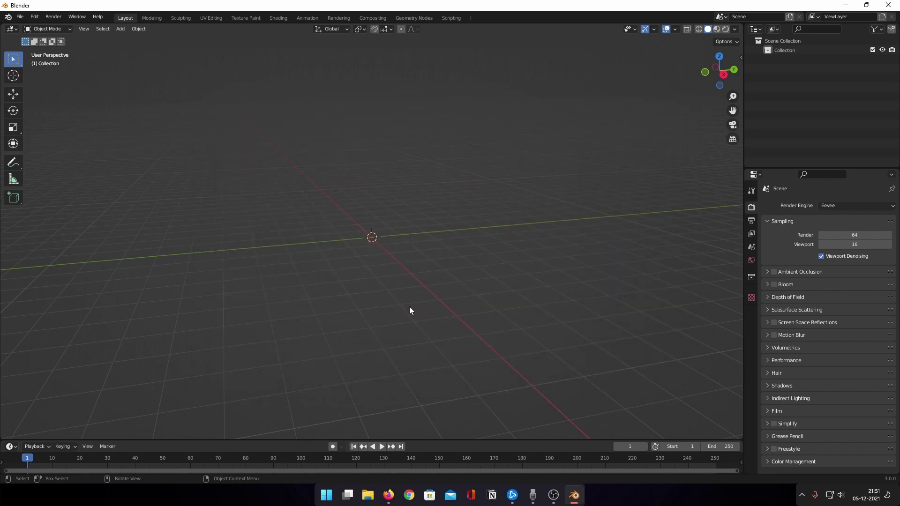
Launch Quixel Bridge and open the Bracken Fern tile under Free > Atlases.
{"action": "key", "text": "super"}
{"action": "type", "text": "bridge"}
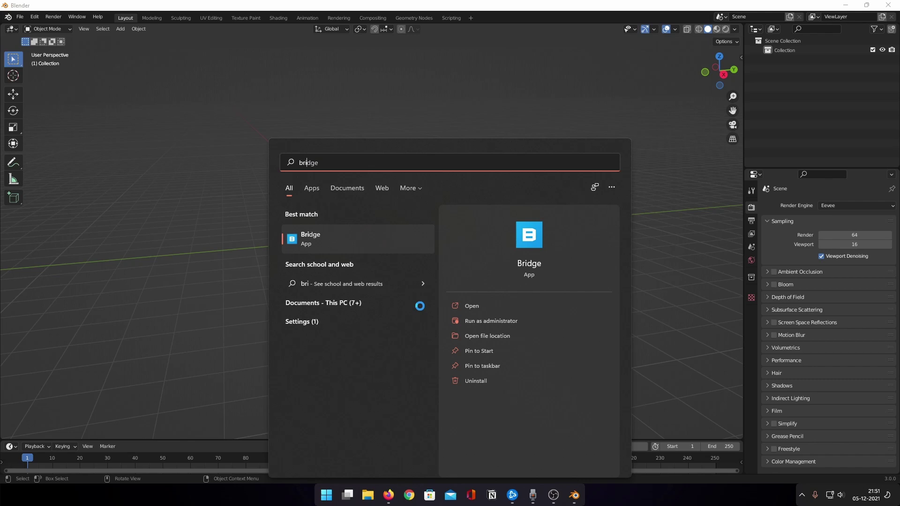
{"action": "key", "text": "Return"}
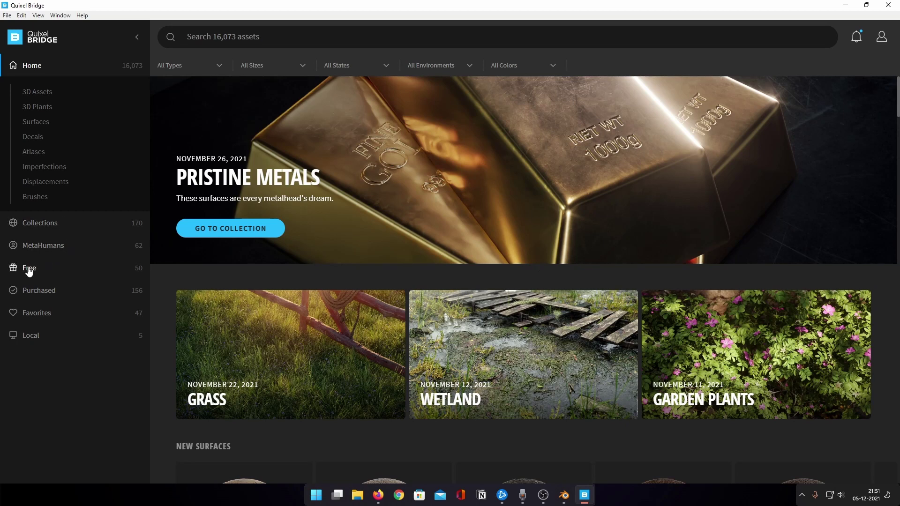
{"action": "left_click", "coordinate": [29, 270]}
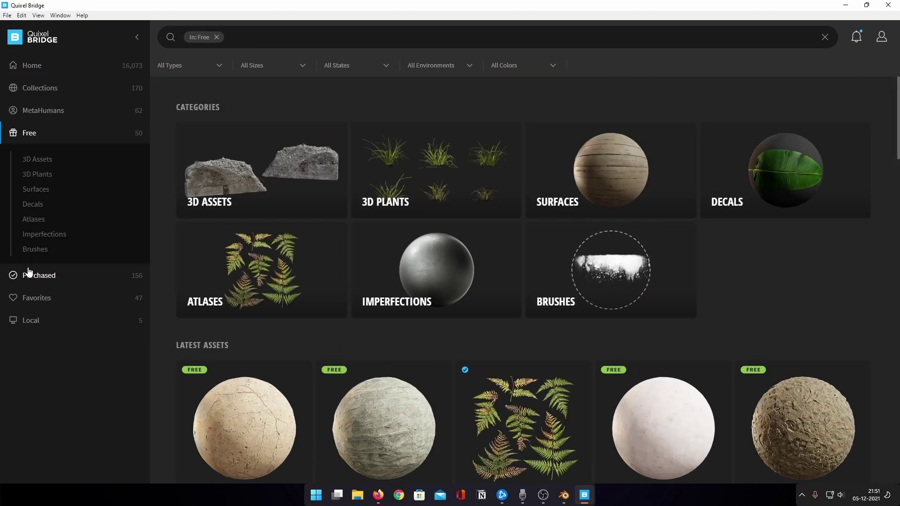
{"action": "left_click", "coordinate": [38, 221]}
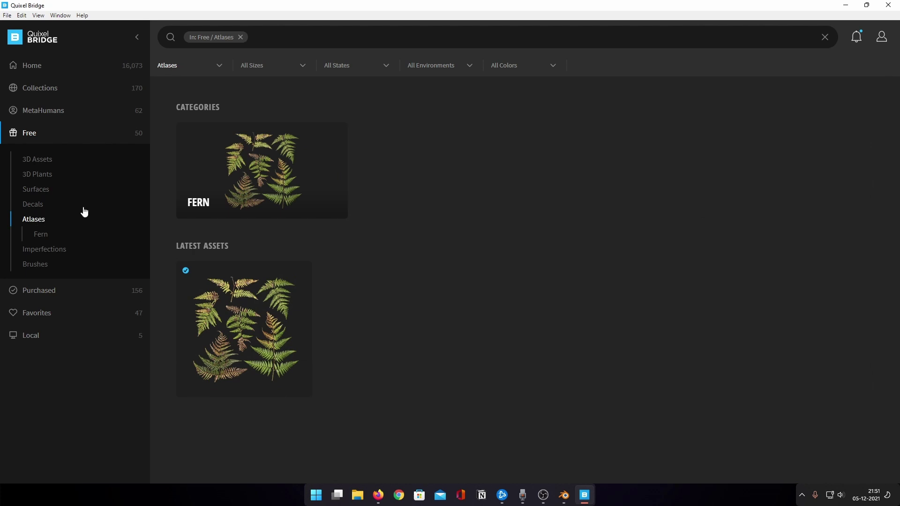
{"action": "left_click", "coordinate": [214, 310]}
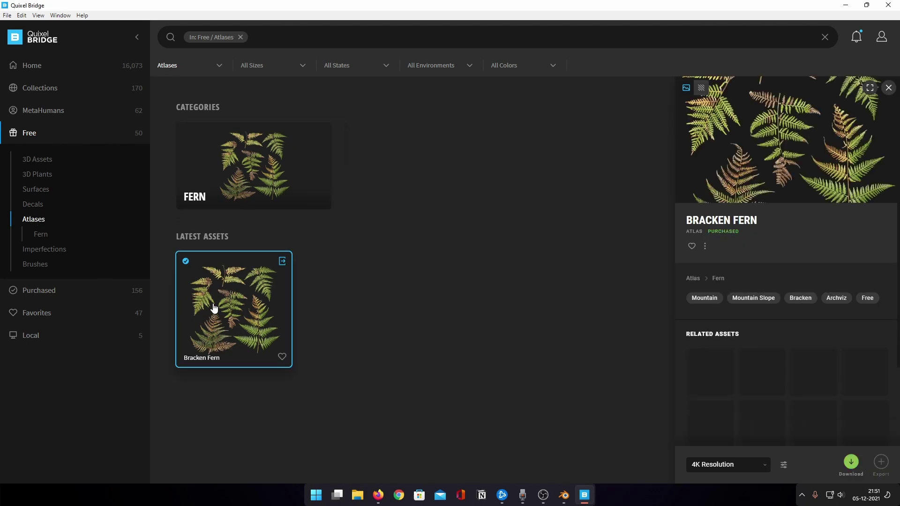
Keep Blender as the export target in the Bracken Fern export settings.
{"action": "left_click", "coordinate": [783, 465]}
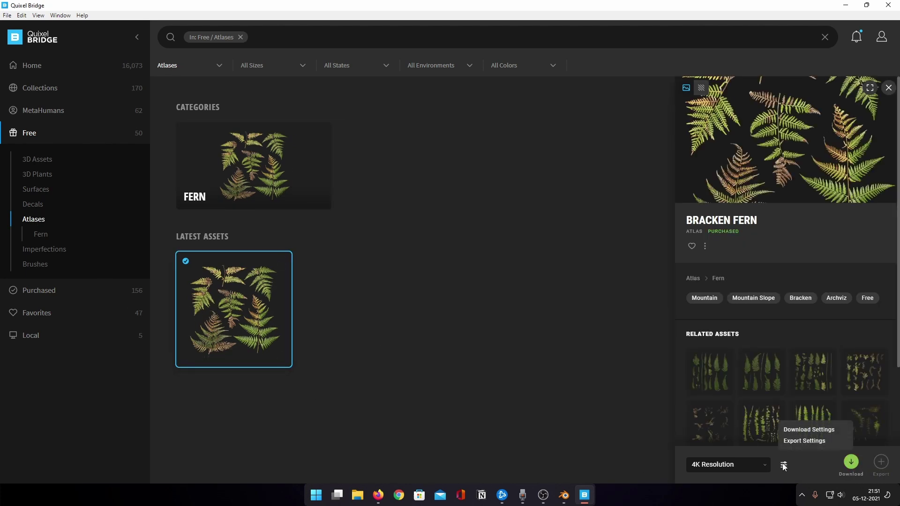
{"action": "left_click", "coordinate": [804, 442]}
{"action": "left_click", "coordinate": [798, 139]}
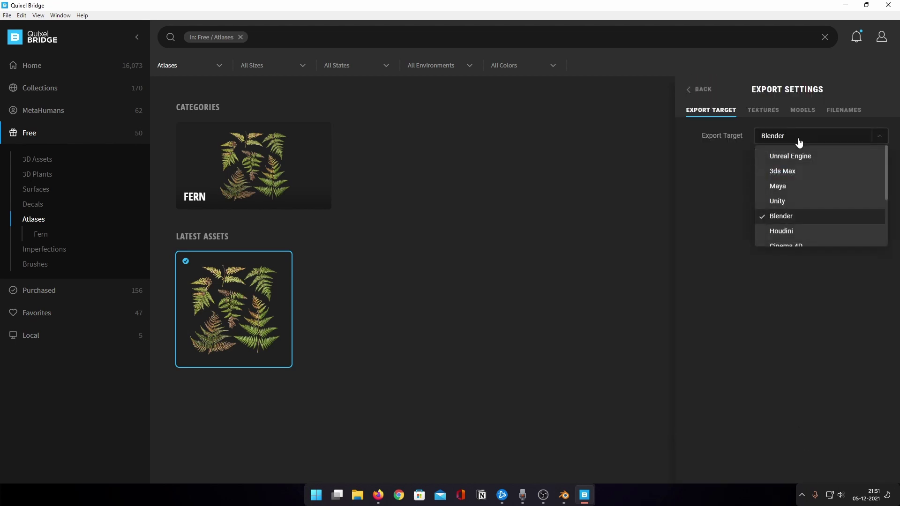
{"action": "left_click", "coordinate": [789, 216]}
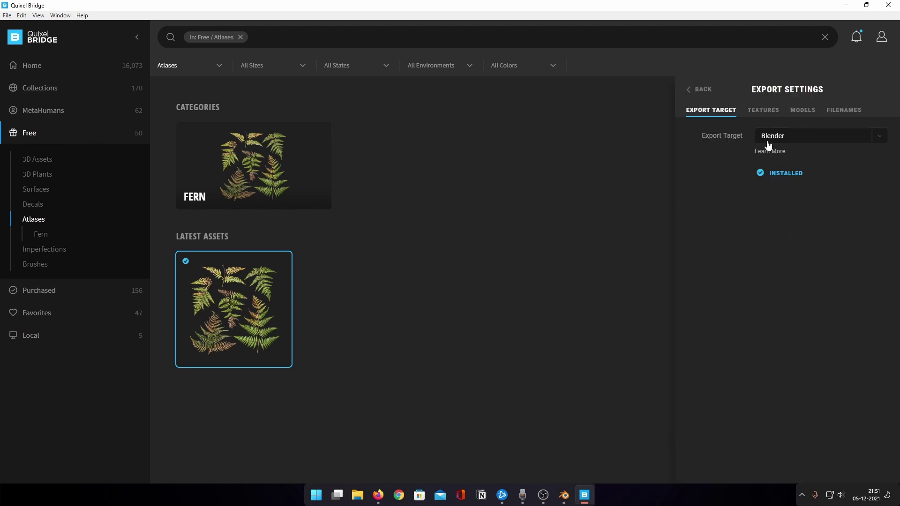
{"action": "left_click", "coordinate": [693, 90]}
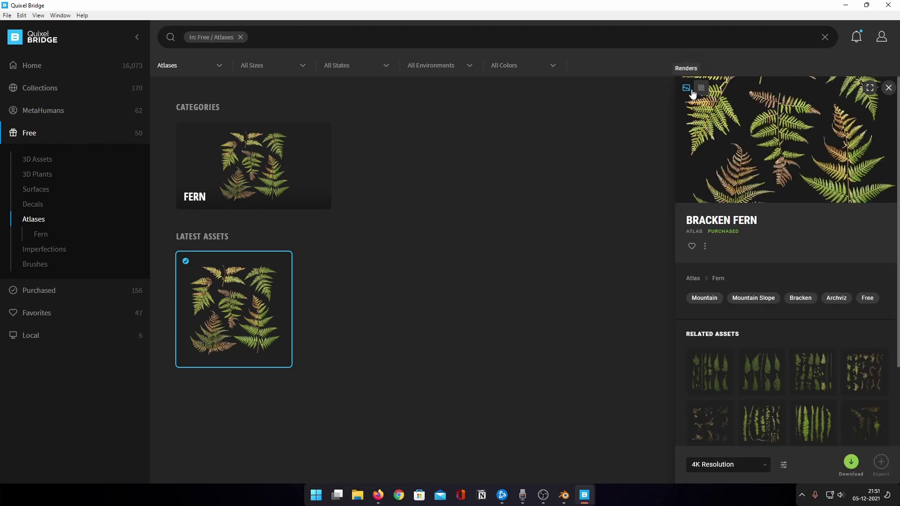
Download the 4K Bracken Fern atlas and open its files folder.
{"action": "left_click", "coordinate": [852, 464]}
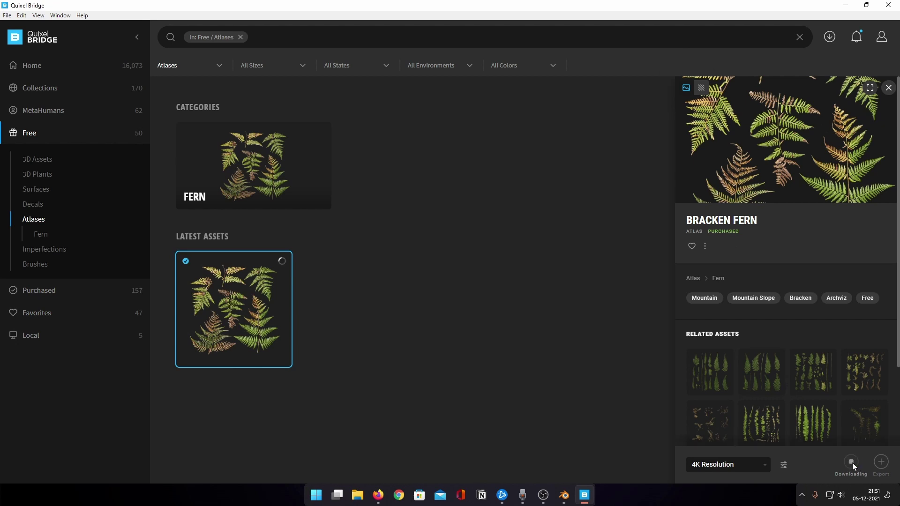
{"action": "left_click", "coordinate": [705, 246]}
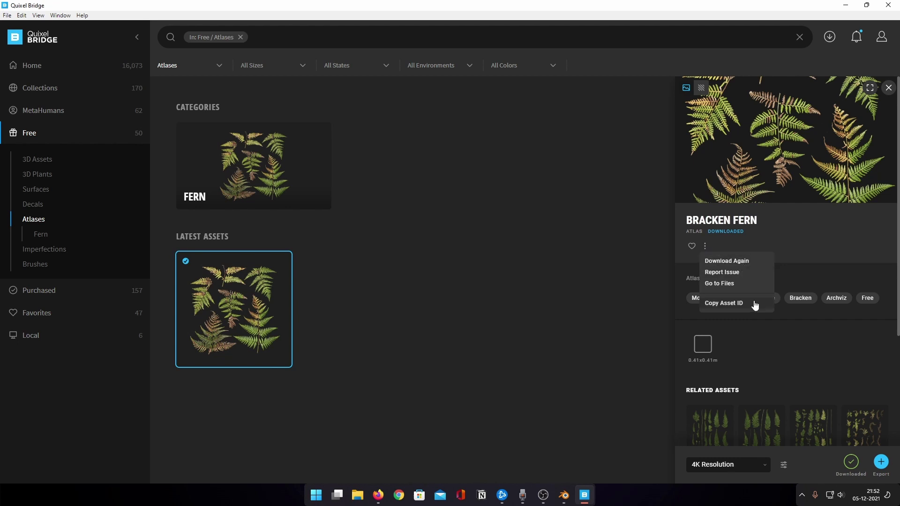
{"action": "left_click", "coordinate": [735, 284]}
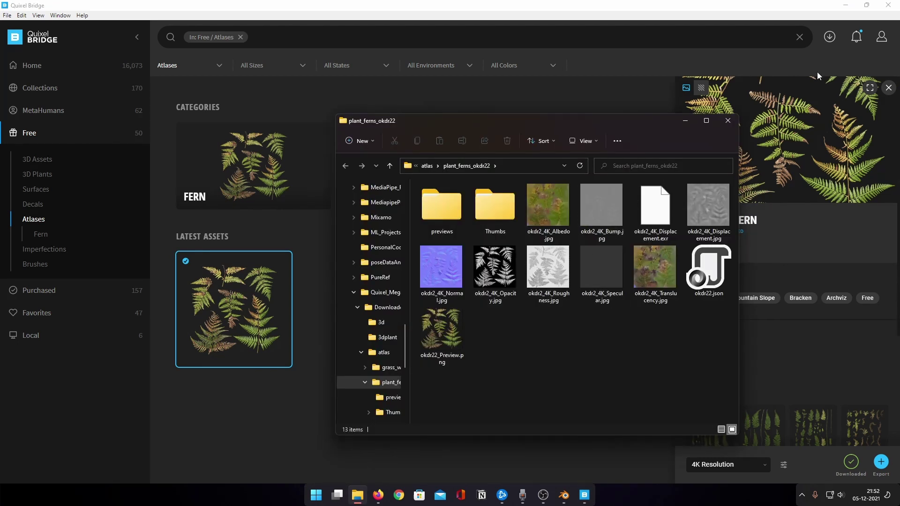
{"action": "left_click", "coordinate": [564, 495]}
Import okdr2_4K_Albedo.jpg from the pasted fern texture folder as an image plane.
{"action": "key", "text": "shift+a"}
{"action": "mouse_move", "coordinate": [389, 211]}
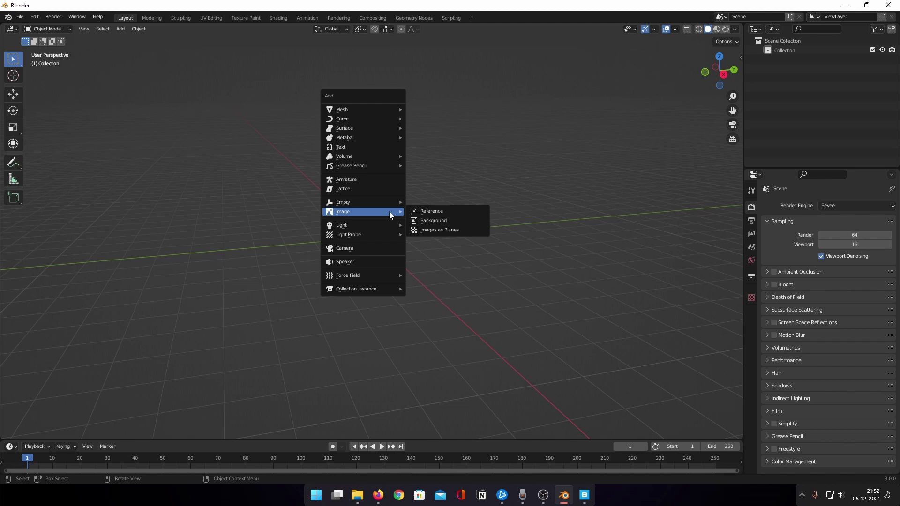
{"action": "left_click", "coordinate": [453, 230]}
{"action": "left_click", "coordinate": [461, 116]}
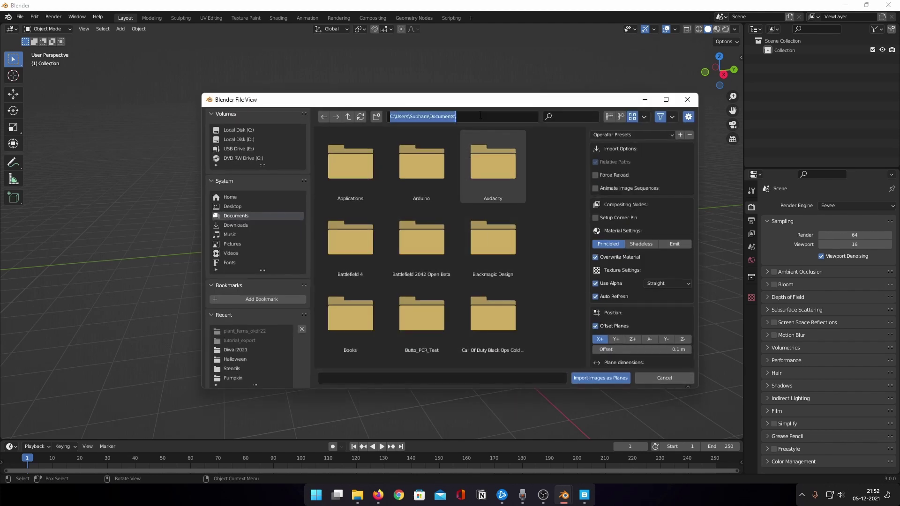
{"action": "type", "text": "\\Projects\\Quixel_Megascans\\Downloaded\\atlas\\plant_ferns_okdr22"}
{"action": "key", "text": "Return"}
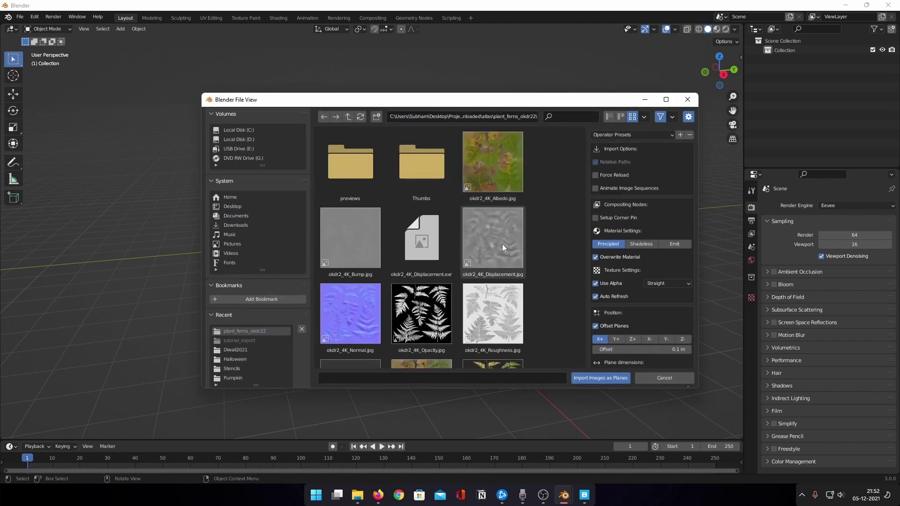
{"action": "left_click", "coordinate": [509, 188]}
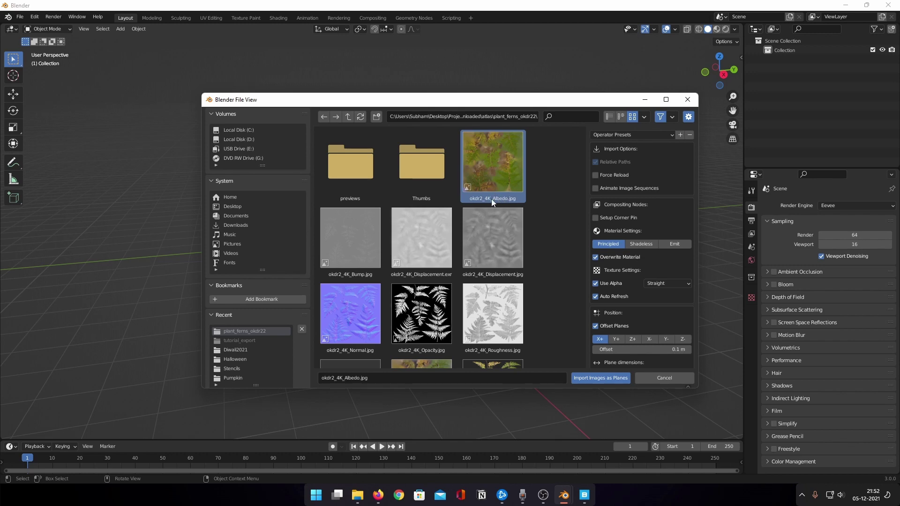
{"action": "double_click", "coordinate": [495, 167]}
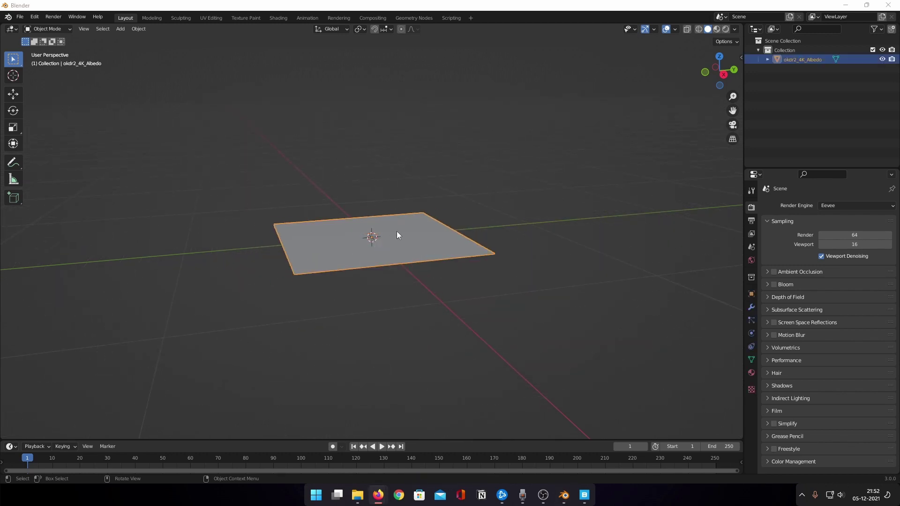
View the plane from top orthographic view in Material Preview shading.
{"action": "left_click", "coordinate": [719, 55]}
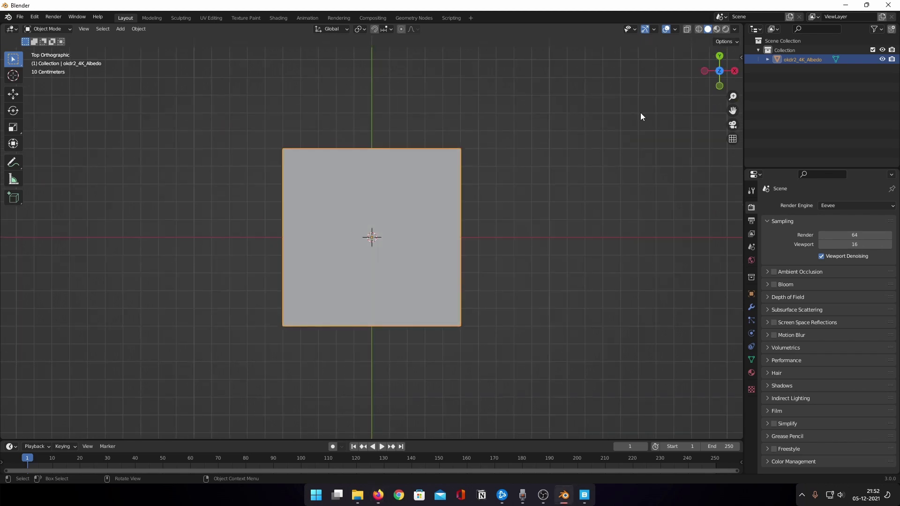
{"action": "scroll", "coordinate": [376, 273], "scroll_direction": "up", "scroll_amount": 3}
{"action": "scroll", "coordinate": [644, 88], "scroll_direction": "down", "scroll_amount": 1}
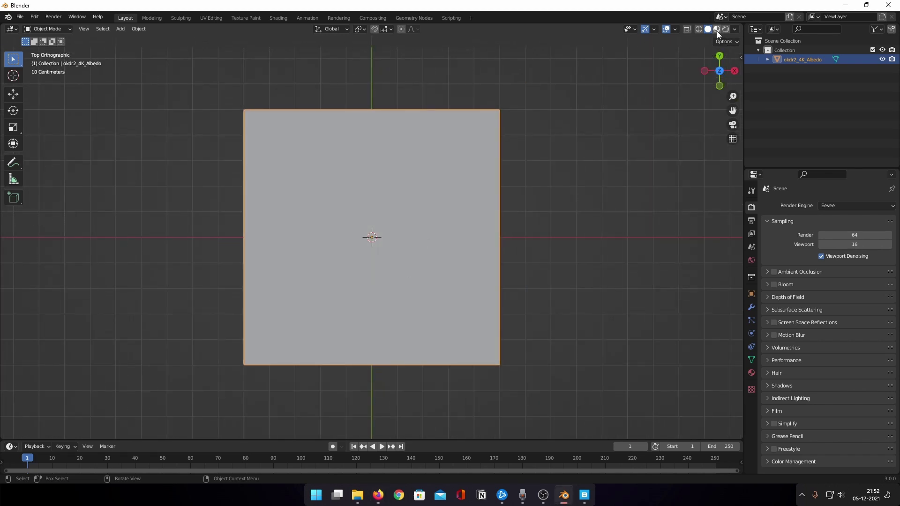
{"action": "key", "text": "z"}
{"action": "key", "text": "2"}
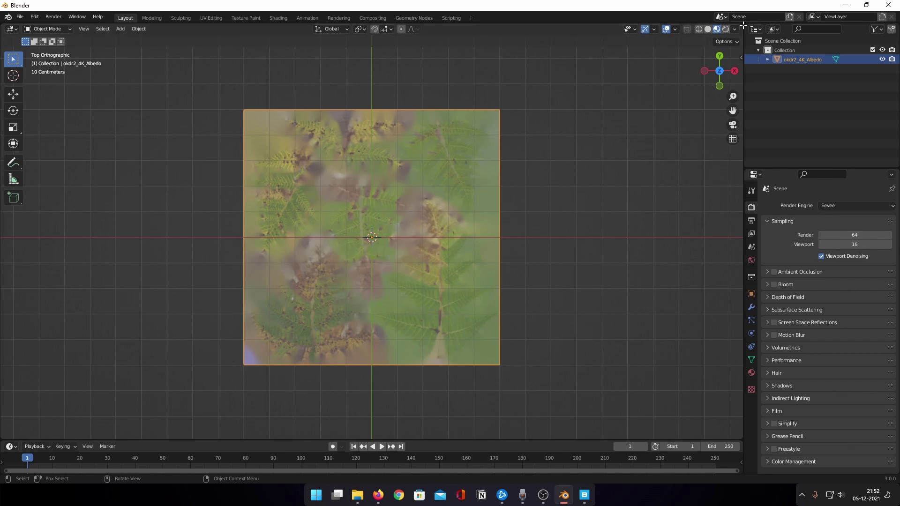
Split the viewport and make the new area a Shader Editor.
{"action": "left_click_drag", "start_coordinate": [743, 25], "coordinate": [386, 44]}
{"action": "left_click", "coordinate": [396, 29]}
{"action": "left_click", "coordinate": [437, 117]}
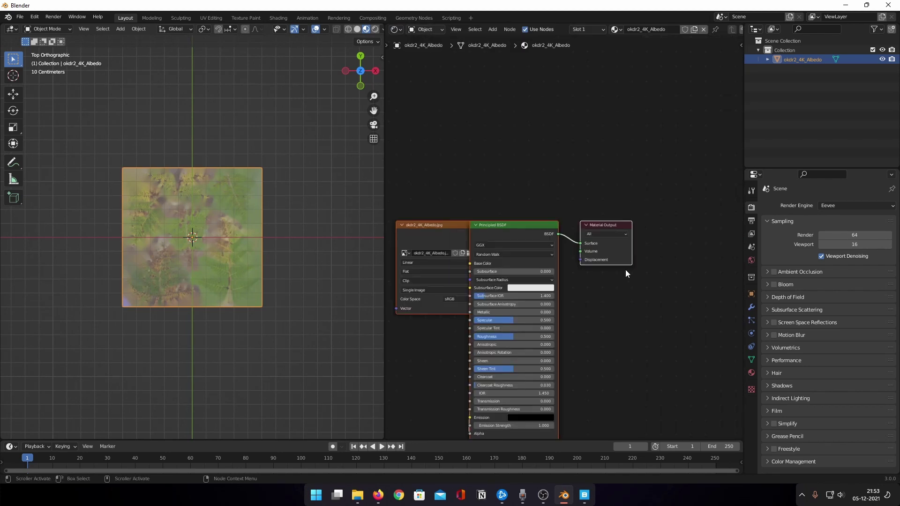
Rearrange the nodes, cut the albedo Alpha link, and open the texture folder.
{"action": "left_click", "coordinate": [523, 230]}
{"action": "left_click_drag", "start_coordinate": [523, 229], "coordinate": [557, 195]}
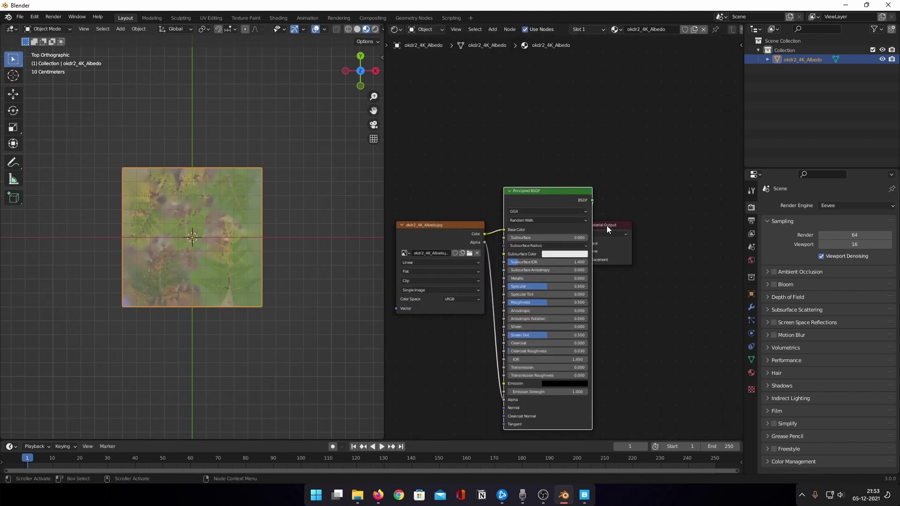
{"action": "left_click_drag", "start_coordinate": [606, 227], "coordinate": [687, 184]}
{"action": "left_click_drag", "start_coordinate": [436, 220], "coordinate": [426, 186]}
{"action": "left_click_drag", "start_coordinate": [537, 199], "coordinate": [590, 188]}
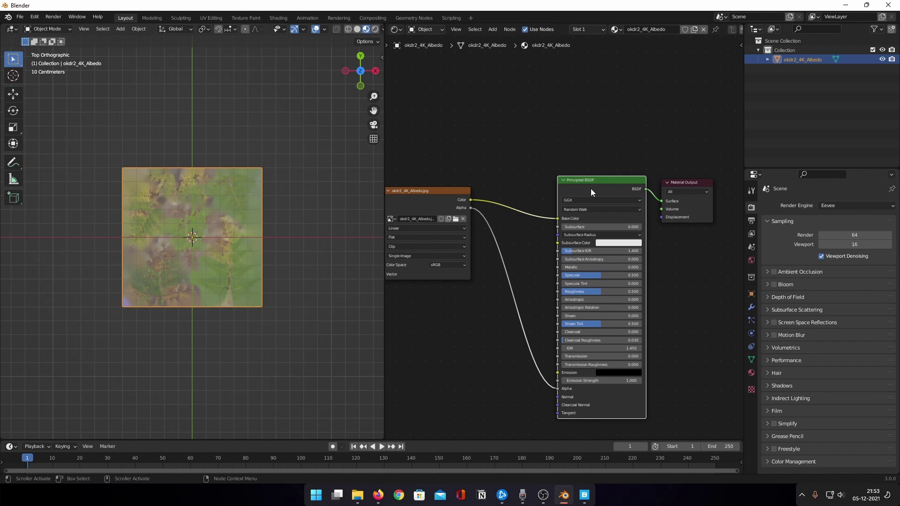
{"action": "mouse_move", "coordinate": [528, 255]}
{"action": "right_mouse_down", "text": "ctrl"}
{"action": "mouse_move", "coordinate": [498, 341]}
{"action": "mouse_move", "coordinate": [503, 330]}
{"action": "right_mouse_up", "text": "ctrl"}
{"action": "scroll", "coordinate": [503, 331], "scroll_direction": "down", "scroll_amount": 2}
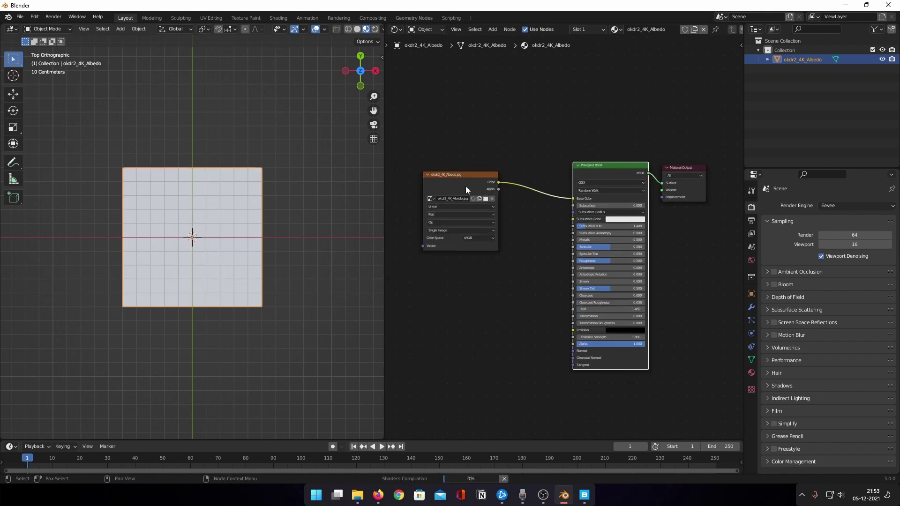
{"action": "left_click_drag", "start_coordinate": [465, 187], "coordinate": [493, 181]}
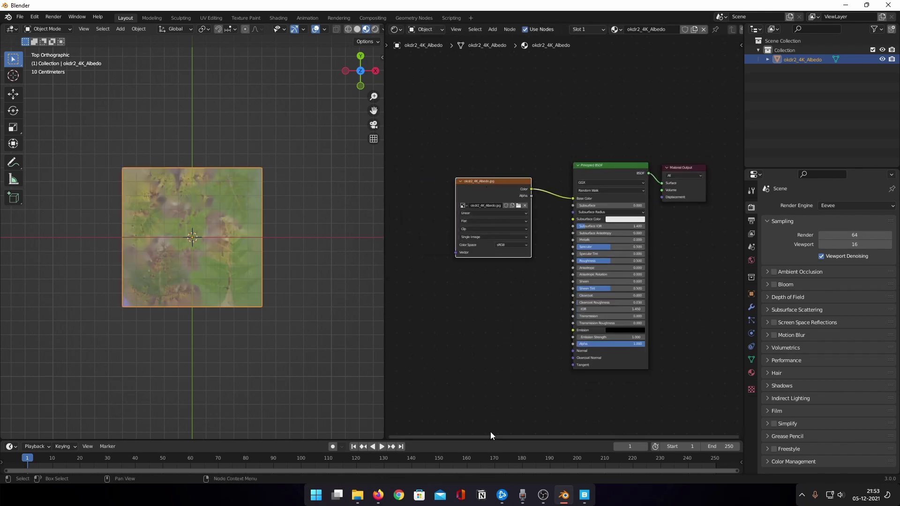
{"action": "left_click", "coordinate": [357, 495]}
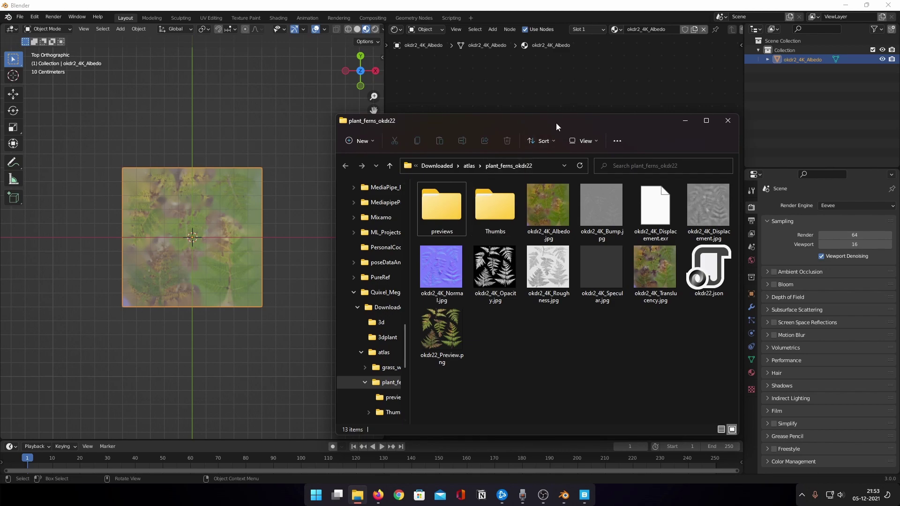
Add okdr2_4K_Opacity.jpg as a Non-Color node feeding the shader's Alpha.
{"action": "left_click_drag", "start_coordinate": [555, 123], "coordinate": [271, 115]}
{"action": "left_click_drag", "start_coordinate": [204, 265], "coordinate": [475, 286]}
{"action": "left_click", "coordinate": [499, 367]}
{"action": "scroll", "coordinate": [516, 338], "scroll_direction": "up", "scroll_amount": 4}
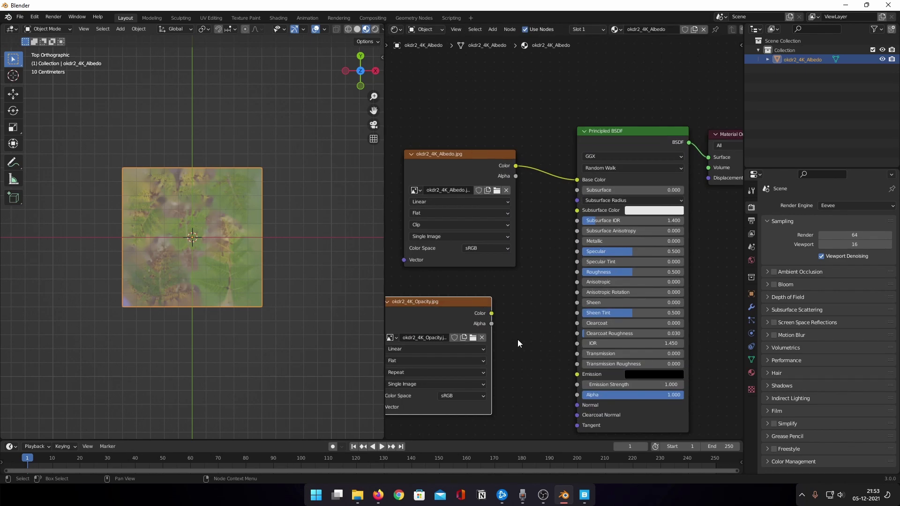
{"action": "left_click", "coordinate": [515, 345]}
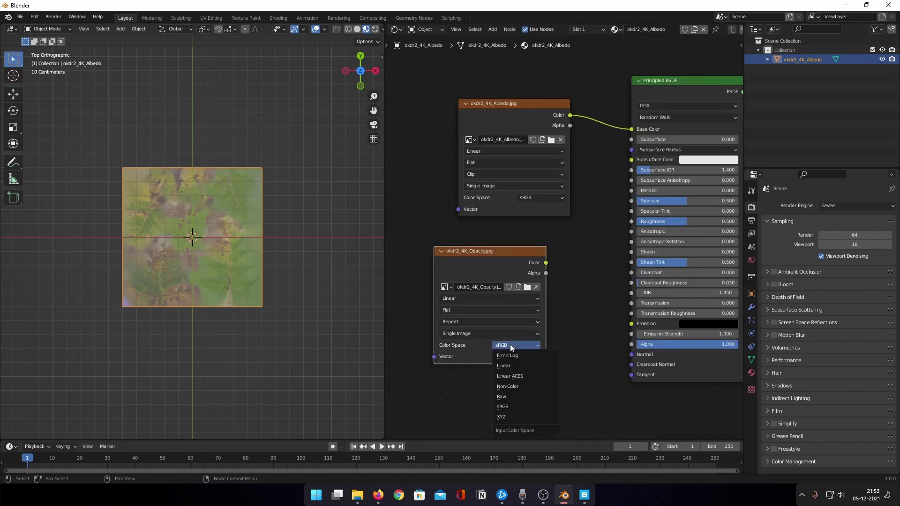
{"action": "left_click", "coordinate": [508, 386]}
{"action": "left_click_drag", "start_coordinate": [546, 263], "coordinate": [631, 344]}
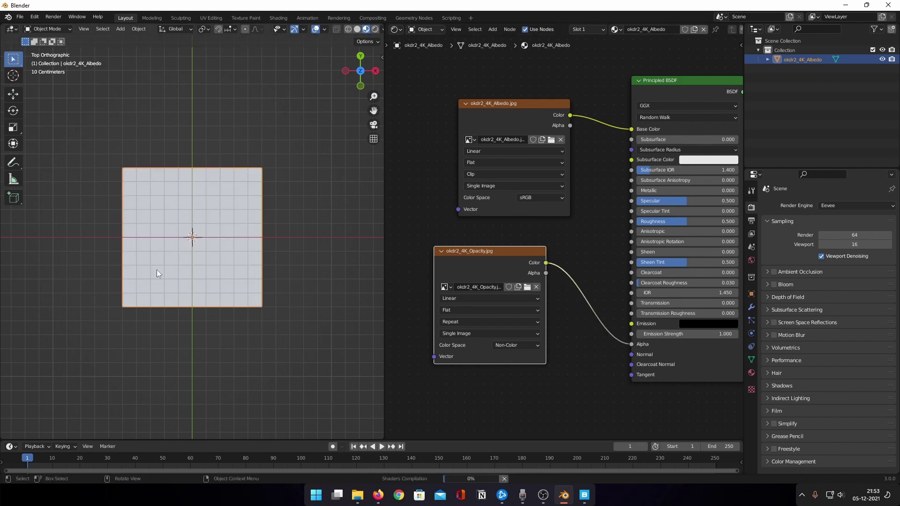
{"action": "scroll", "coordinate": [211, 251], "scroll_direction": "up", "scroll_amount": 6}
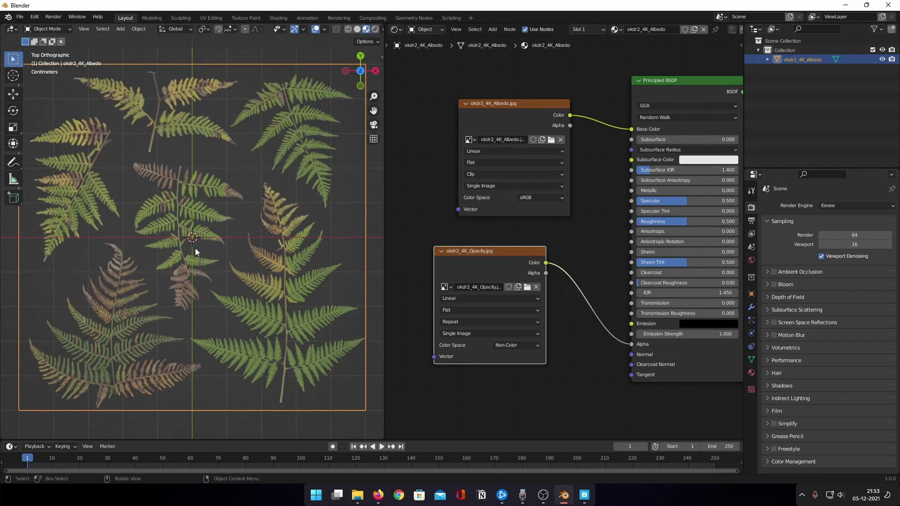
{"action": "scroll", "coordinate": [195, 249], "scroll_direction": "down", "scroll_amount": 4}
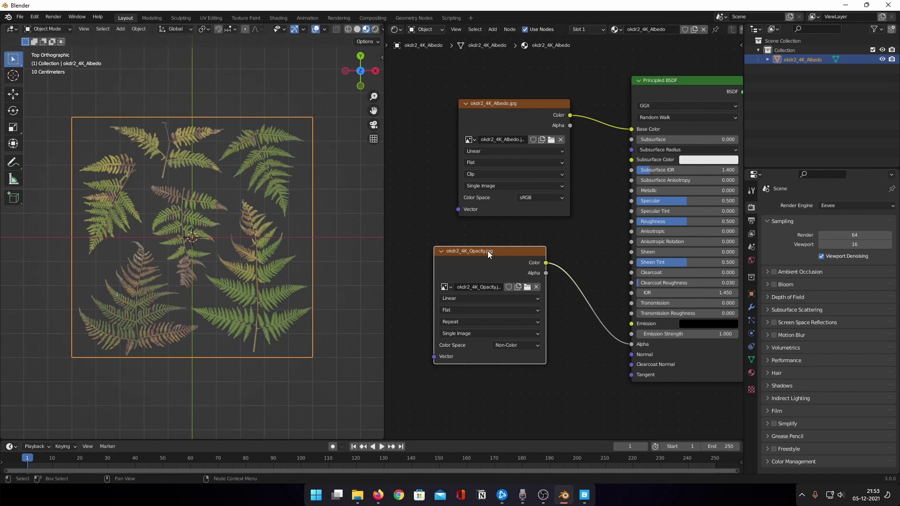
{"action": "left_click_drag", "start_coordinate": [489, 251], "coordinate": [516, 241]}
{"action": "middle_click_drag", "start_coordinate": [569, 373], "coordinate": [527, 280]}
Add okdr2_4K_Displacement.jpg as an image node below the Opacity node.
{"action": "left_click", "coordinate": [357, 495]}
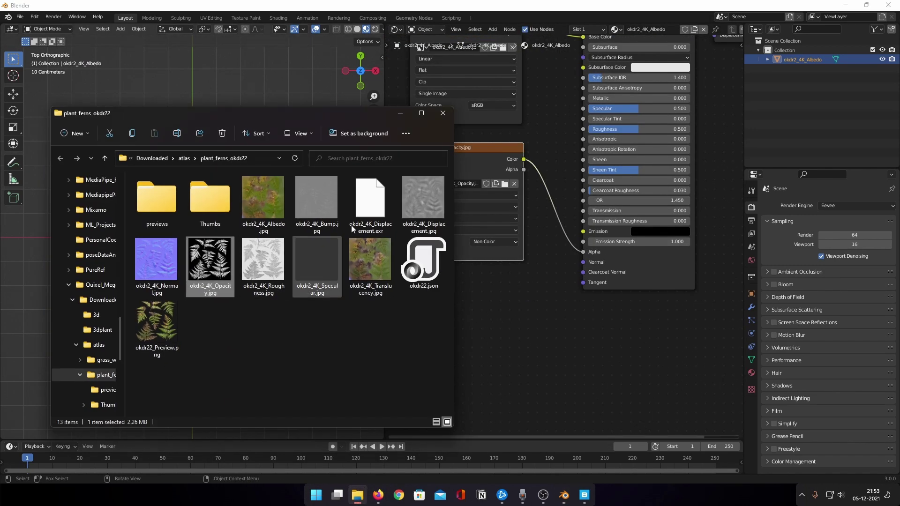
{"action": "left_click_drag", "start_coordinate": [423, 208], "coordinate": [511, 353]}
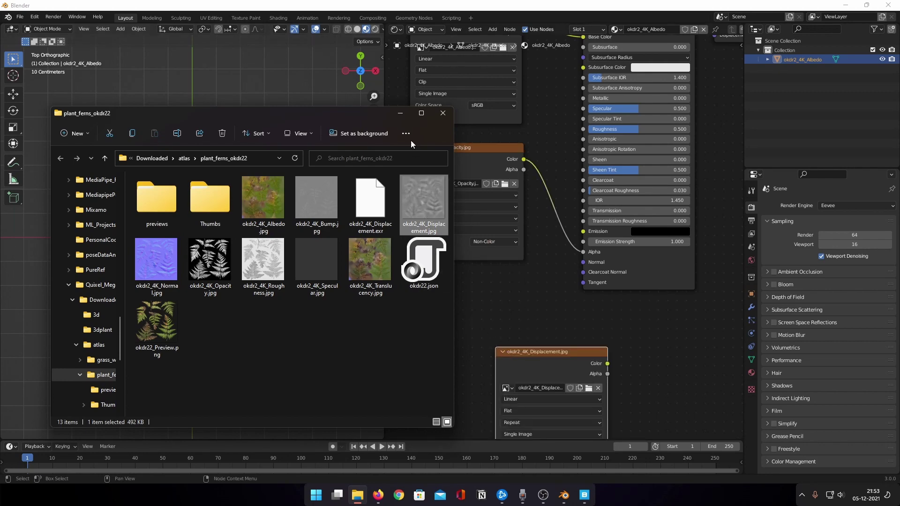
{"action": "left_click_drag", "start_coordinate": [398, 114], "coordinate": [401, 118]}
{"action": "left_click", "coordinate": [400, 118]}
{"action": "key", "text": "g"}
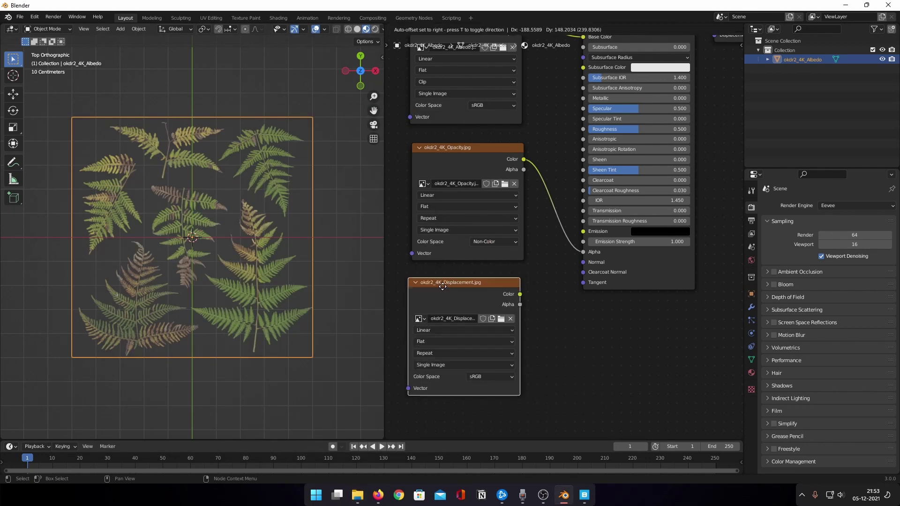
{"action": "left_click", "coordinate": [490, 375]}
{"action": "left_click", "coordinate": [490, 378]}
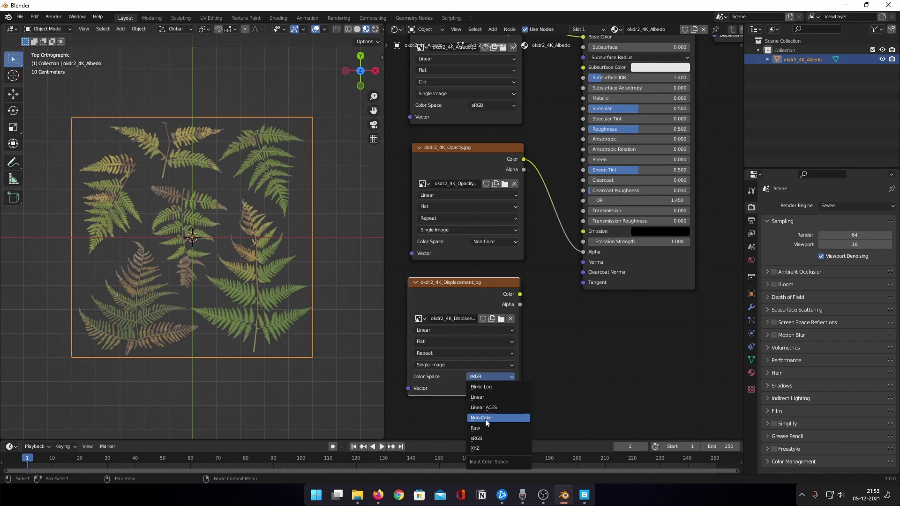
Set the Displacement image to Non-Color and add a Displacement node.
{"action": "left_click", "coordinate": [485, 419]}
{"action": "scroll", "coordinate": [621, 333], "scroll_direction": "down", "scroll_amount": 1}
{"action": "key", "text": "shift+a"}
{"action": "left_click", "coordinate": [621, 333]}
{"action": "type", "text": "disp"}
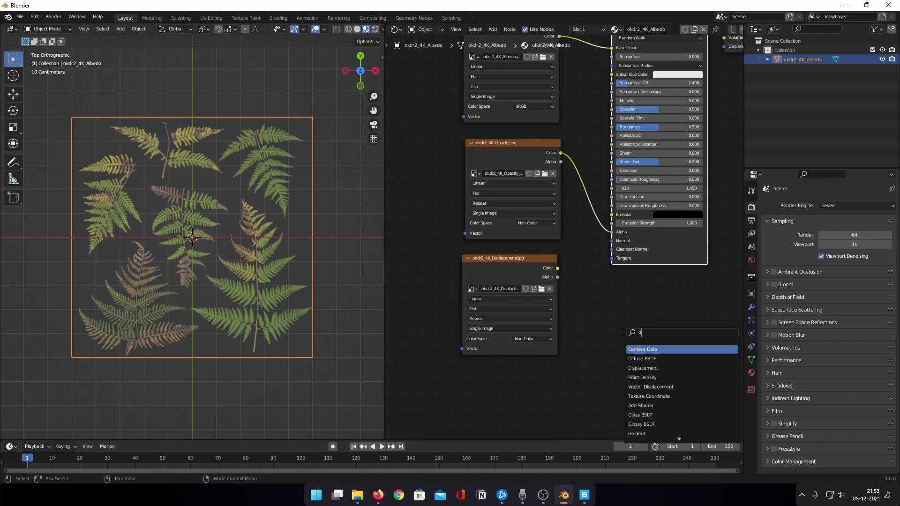
{"action": "key", "text": "Return"}
{"action": "left_click", "coordinate": [631, 286]}
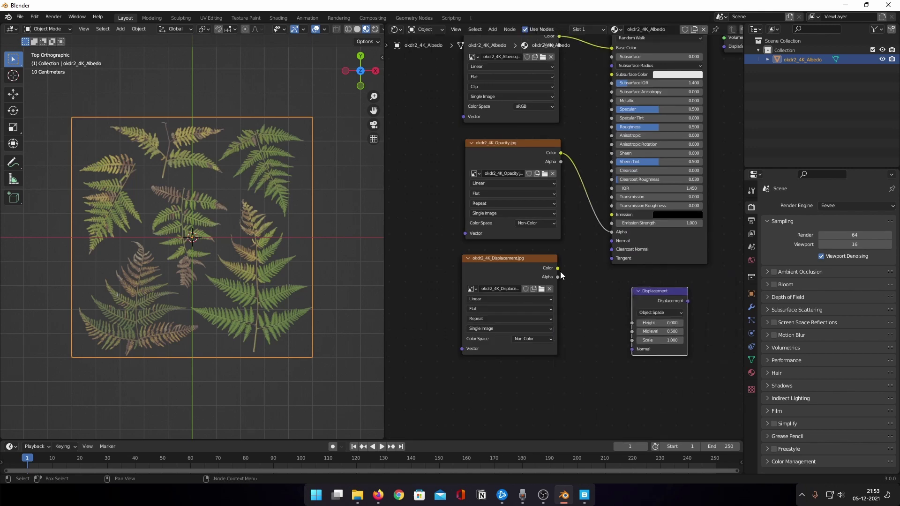
Wire image Color to Height and Displacement into the Material Output's Displacement.
{"action": "left_click_drag", "start_coordinate": [558, 268], "coordinate": [636, 322]}
{"action": "middle_click_drag", "start_coordinate": [691, 305], "coordinate": [584, 322]}
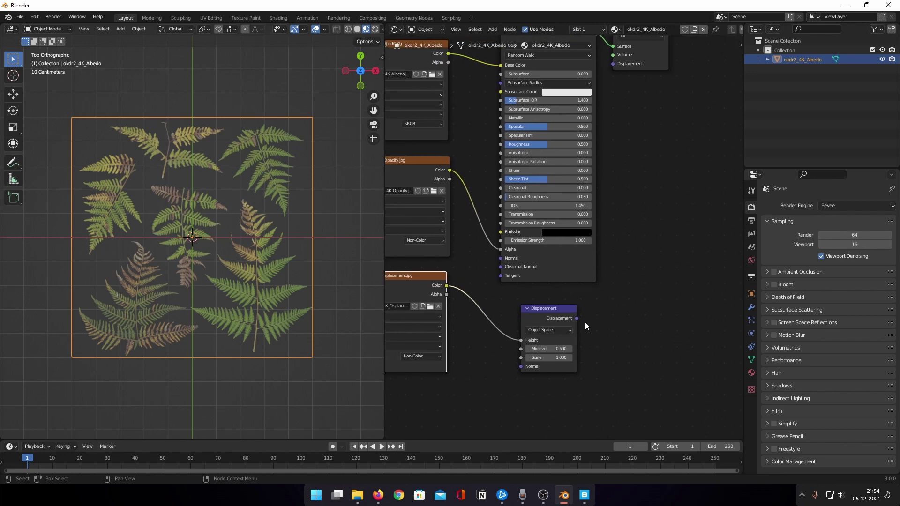
{"action": "left_click_drag", "start_coordinate": [578, 318], "coordinate": [659, 187]}
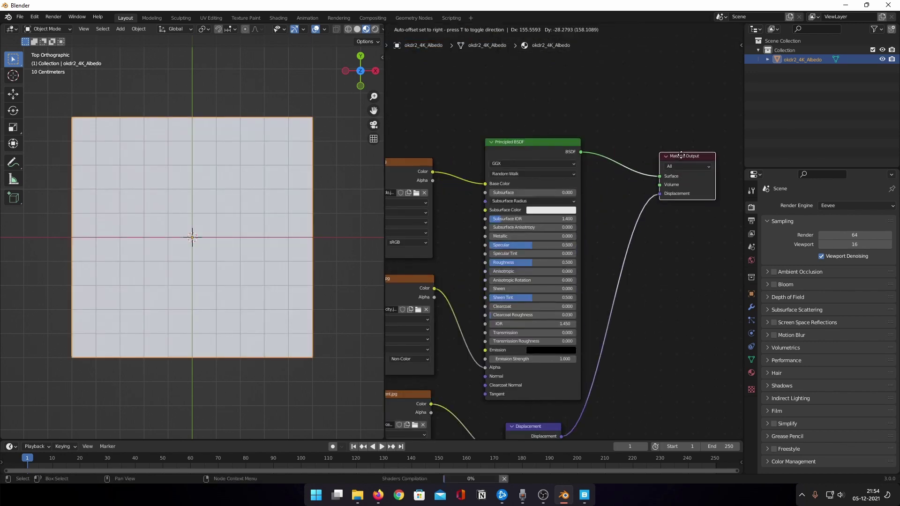
{"action": "mouse_move", "coordinate": [660, 304]}
{"action": "middle_mouse_down"}
{"action": "mouse_move", "coordinate": [670, 229]}
{"action": "mouse_move", "coordinate": [670, 289]}
{"action": "middle_mouse_up"}
{"action": "scroll", "coordinate": [381, 321], "scroll_direction": "up", "scroll_amount": 1}
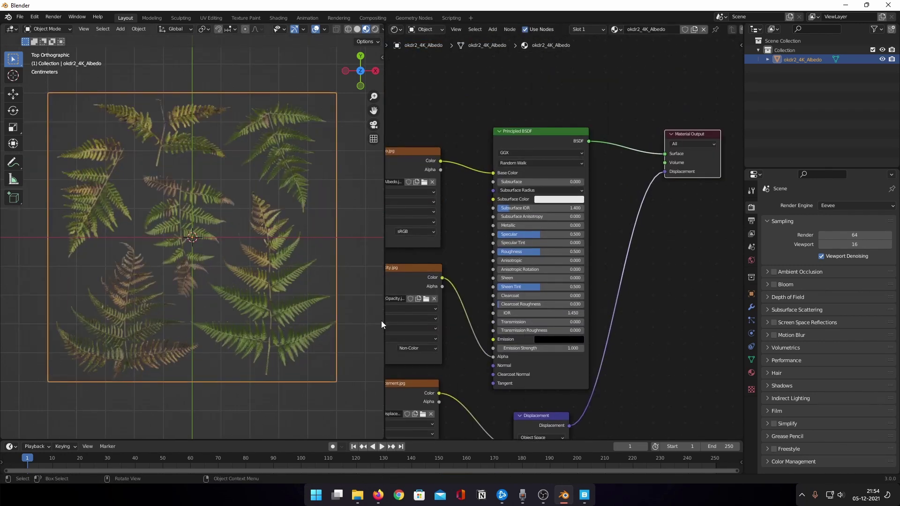
{"action": "middle_click_drag", "start_coordinate": [637, 330], "coordinate": [646, 277]}
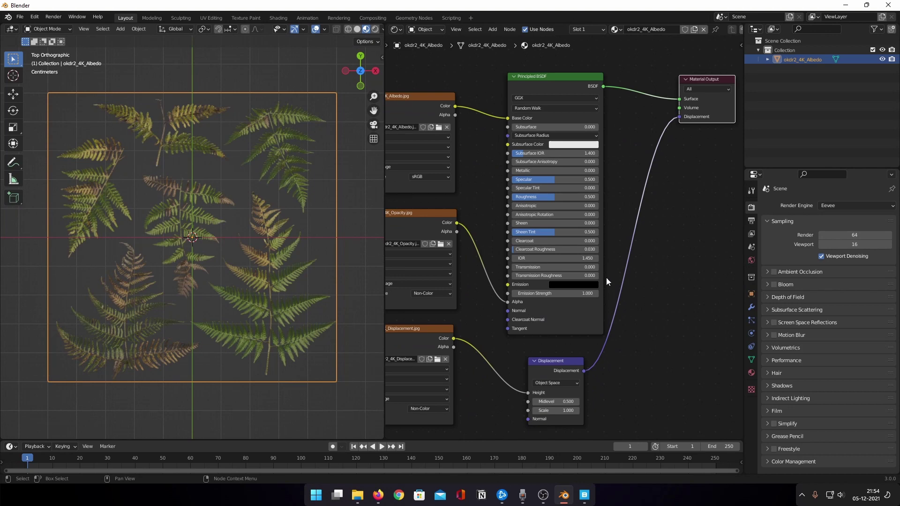
Switch the viewport to rendered shading and return to top view.
{"action": "left_click", "coordinate": [374, 30]}
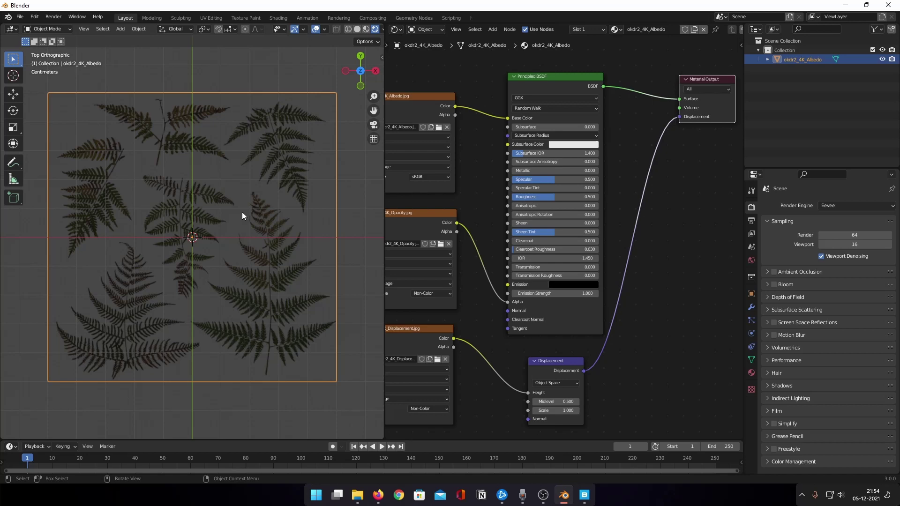
{"action": "middle_click_drag", "start_coordinate": [219, 287], "coordinate": [208, 193]}
{"action": "key", "text": "KP_7"}
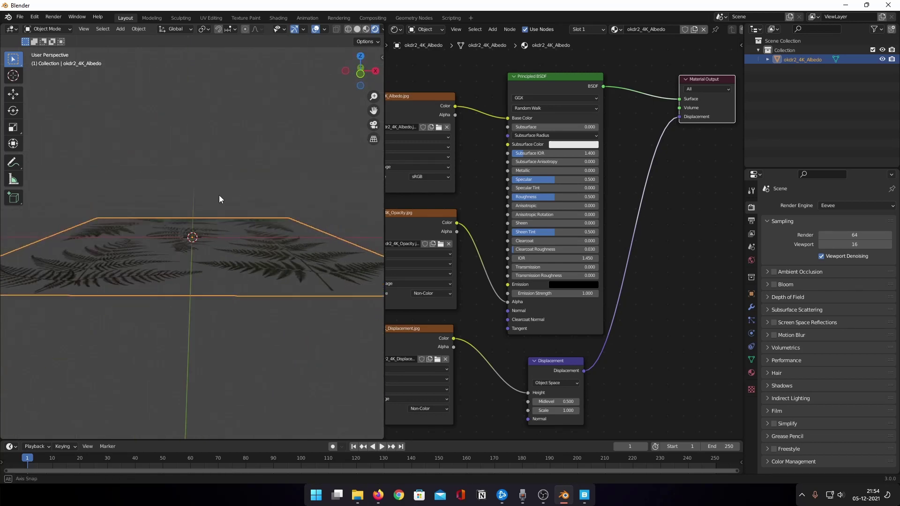
{"action": "scroll", "coordinate": [294, 247], "scroll_direction": "up", "scroll_amount": 4}
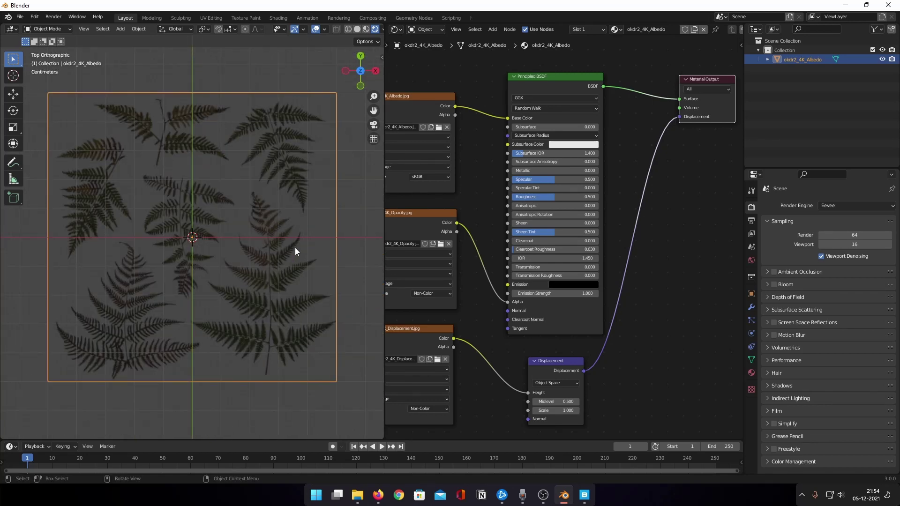
Set the render engine to Cycles.
{"action": "left_click", "coordinate": [751, 371]}
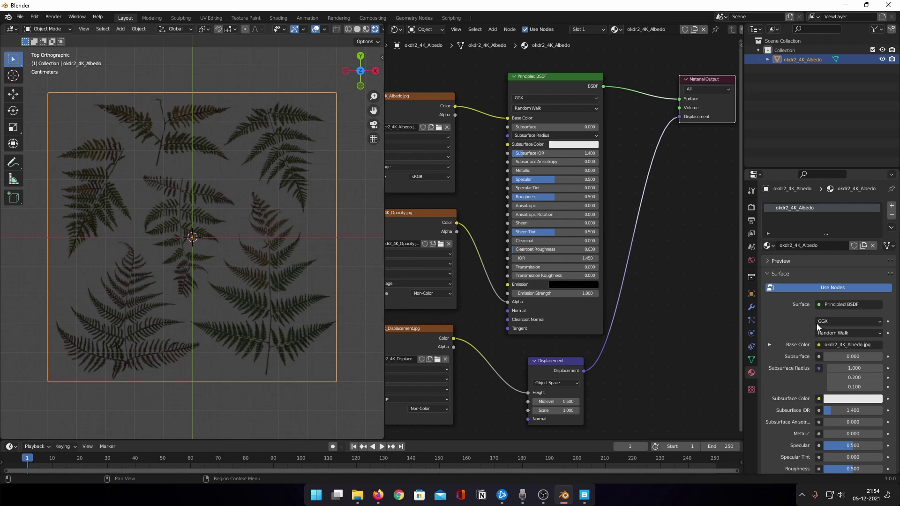
{"action": "scroll", "coordinate": [771, 321], "scroll_direction": "down", "scroll_amount": 12}
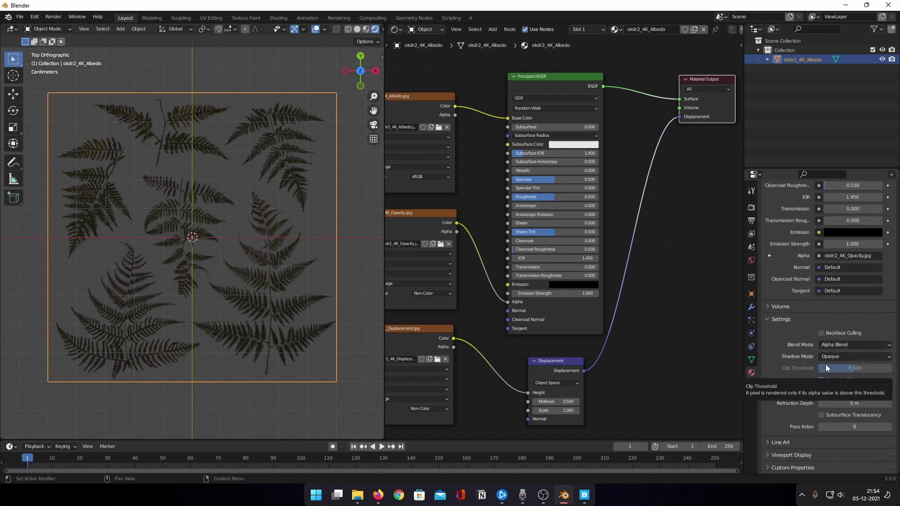
{"action": "scroll", "coordinate": [825, 339], "scroll_direction": "up", "scroll_amount": 12}
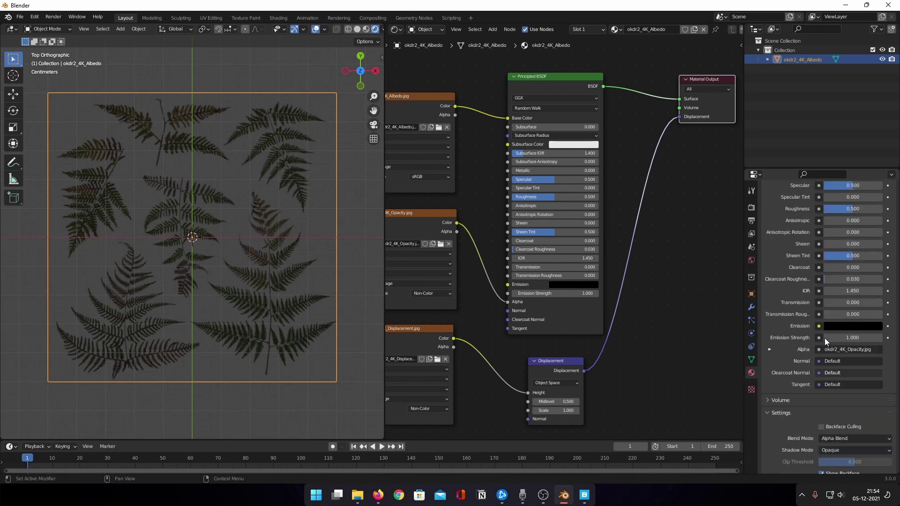
{"action": "left_click", "coordinate": [751, 208]}
{"action": "left_click", "coordinate": [831, 204]}
{"action": "left_click", "coordinate": [834, 243]}
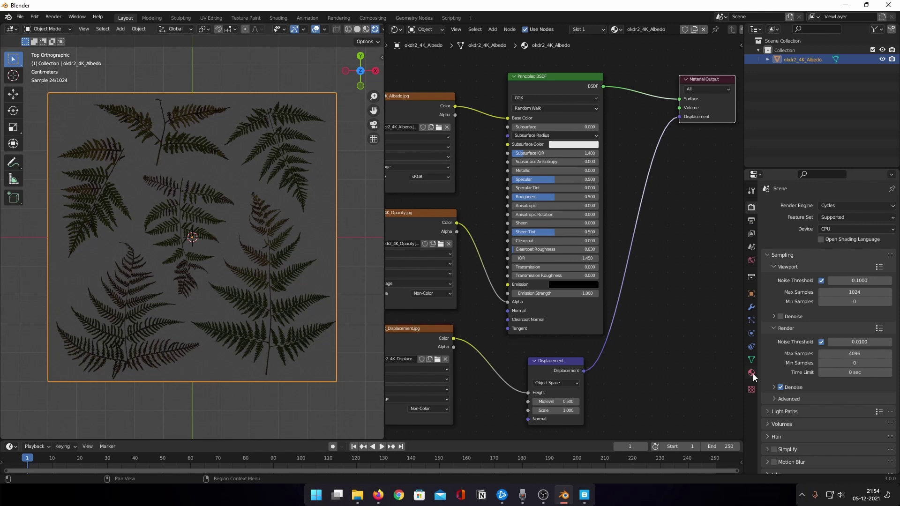
Set the material's displacement method to Displacement and Bump.
{"action": "left_click", "coordinate": [751, 373]}
{"action": "scroll", "coordinate": [811, 343], "scroll_direction": "down", "scroll_amount": 5}
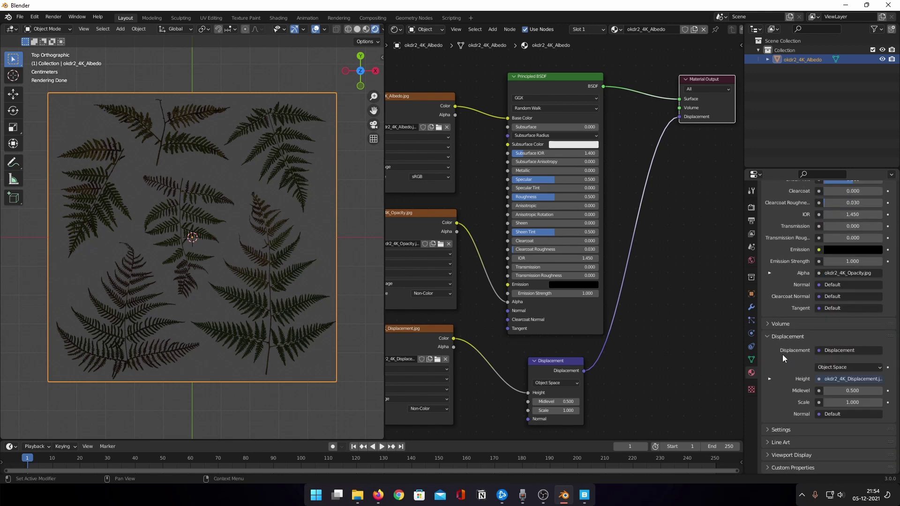
{"action": "left_click", "coordinate": [767, 336]}
{"action": "left_click", "coordinate": [766, 429]}
{"action": "scroll", "coordinate": [785, 410], "scroll_direction": "down", "scroll_amount": 5}
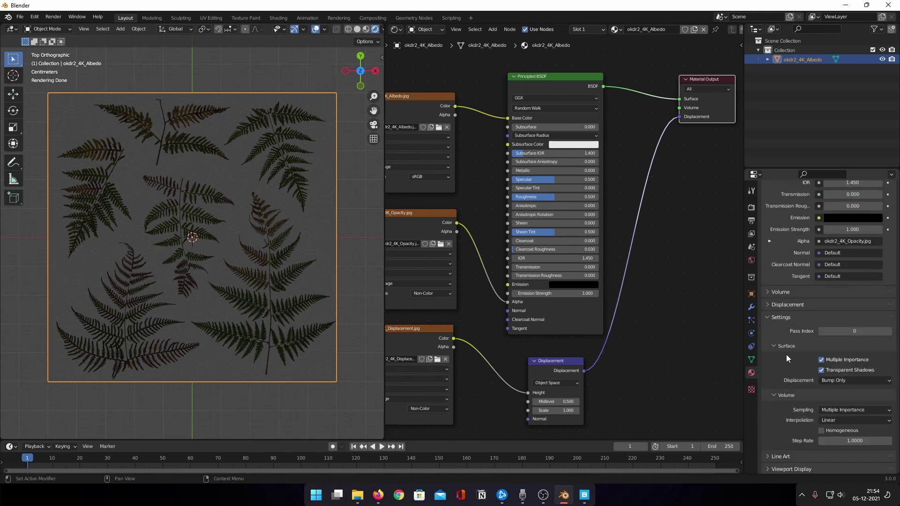
{"action": "left_click", "coordinate": [842, 380]}
{"action": "left_click", "coordinate": [848, 410]}
{"action": "middle_click_drag", "start_coordinate": [193, 305], "coordinate": [192, 274]}
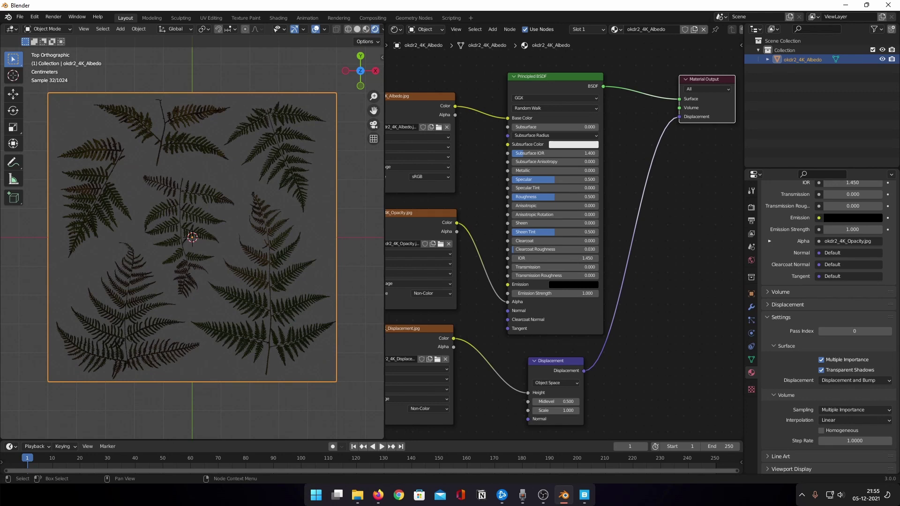
Subdivide the plane with 20 cuts in Edit Mode, then return to Object Mode.
{"action": "key", "text": "Tab"}
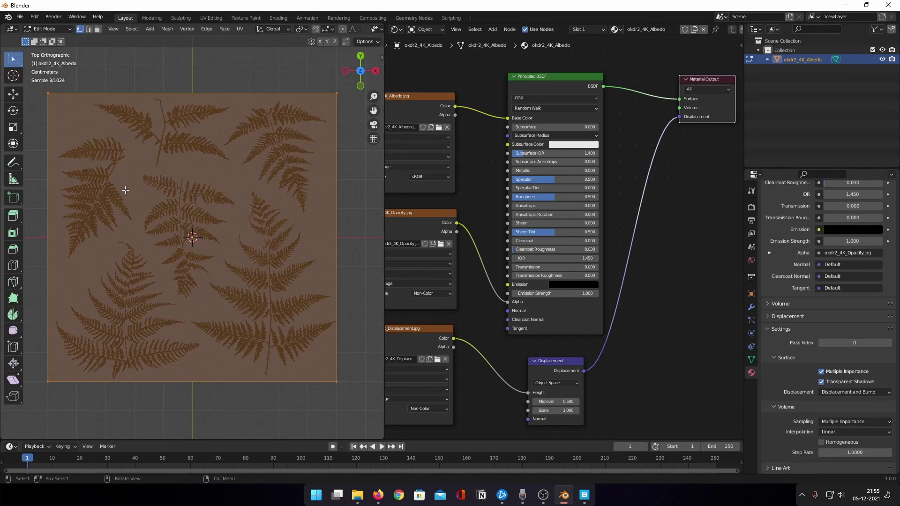
{"action": "right_click", "coordinate": [146, 199]}
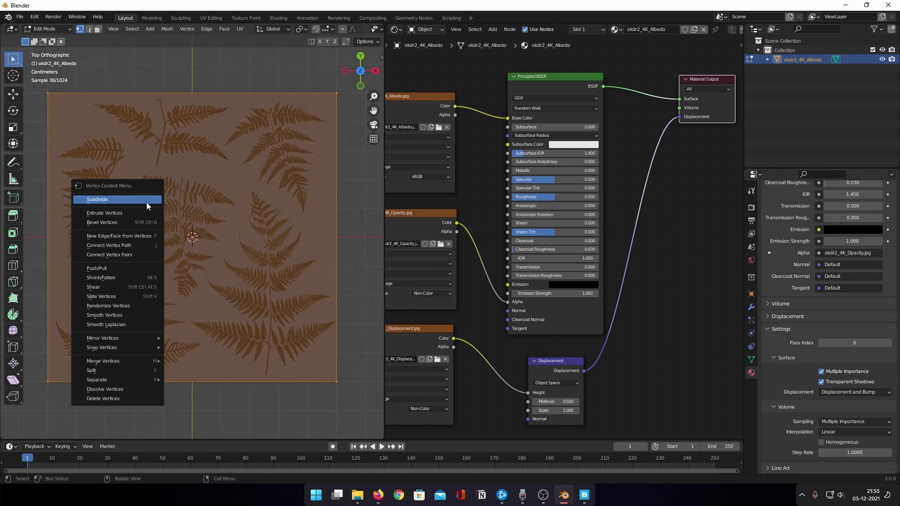
{"action": "left_click", "coordinate": [147, 202]}
{"action": "left_click", "coordinate": [35, 434]}
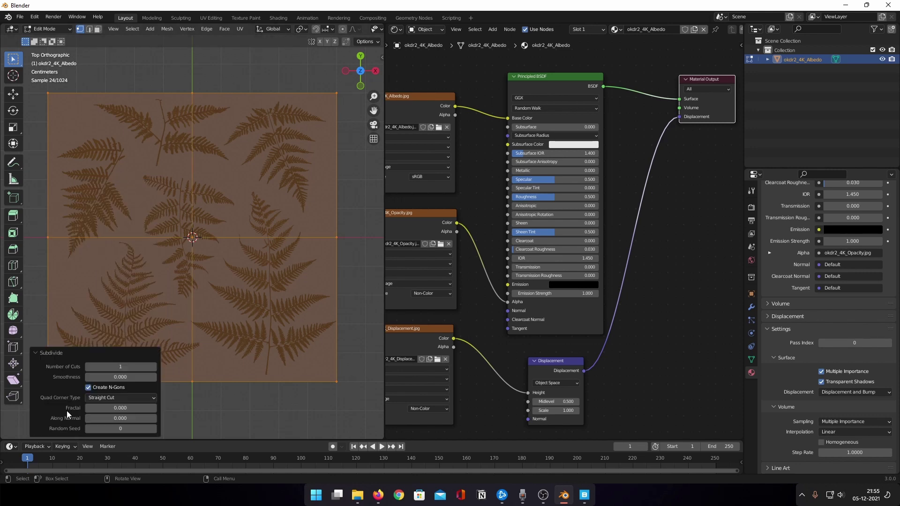
{"action": "left_click", "coordinate": [122, 367]}
{"action": "type", "text": "20"}
{"action": "key", "text": "Return"}
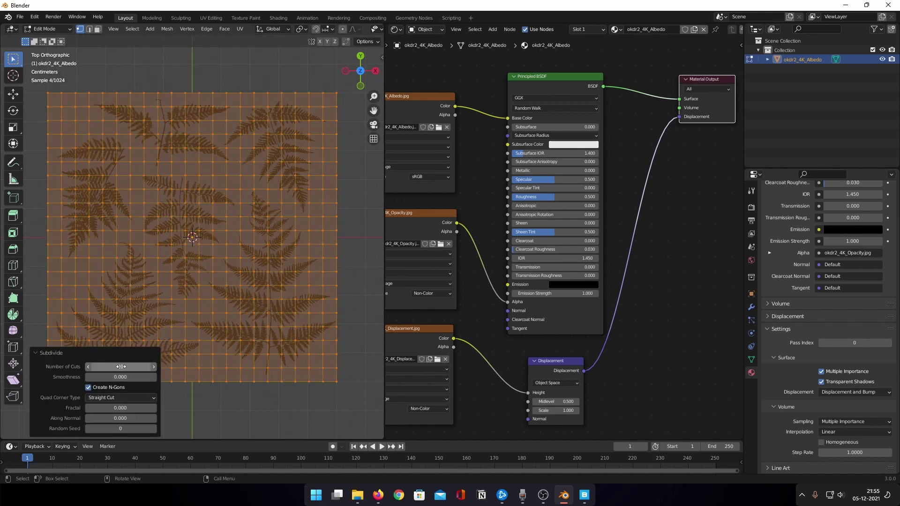
{"action": "left_click", "coordinate": [110, 290]}
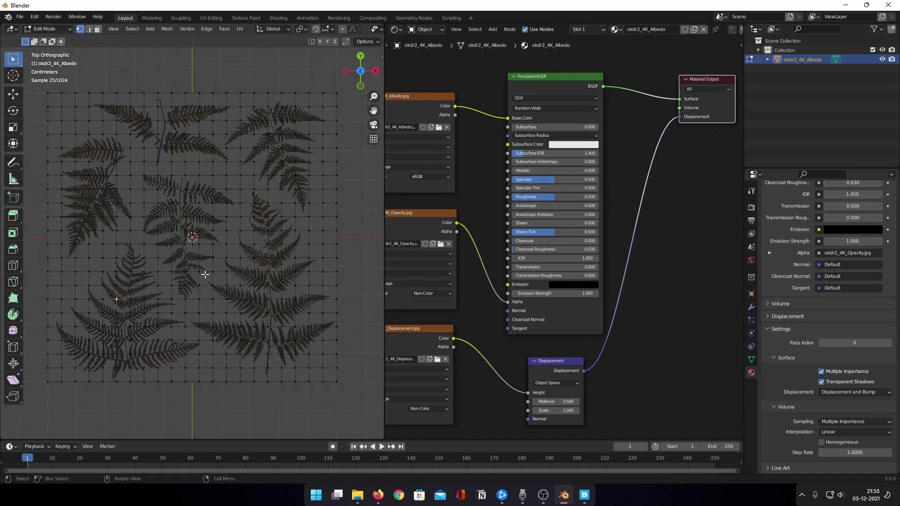
{"action": "key", "text": "a"}
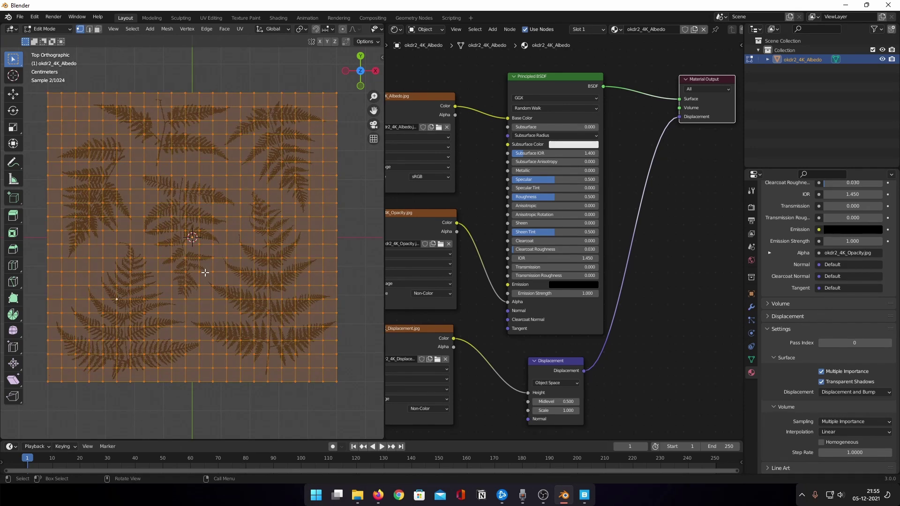
{"action": "key", "text": "Tab"}
Set the Displacement node Scale to 0.15 and snap back to top view.
{"action": "middle_click_drag", "start_coordinate": [210, 272], "coordinate": [219, 233]}
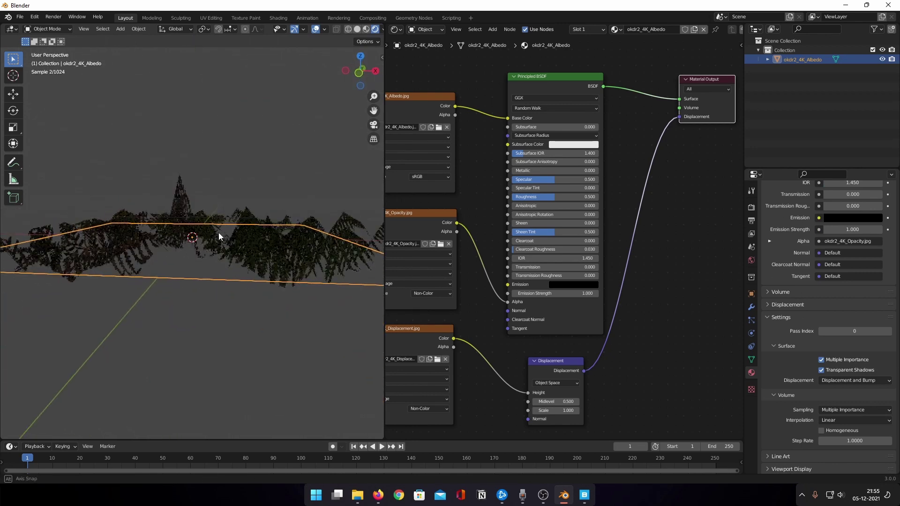
{"action": "double_click", "coordinate": [563, 410]}
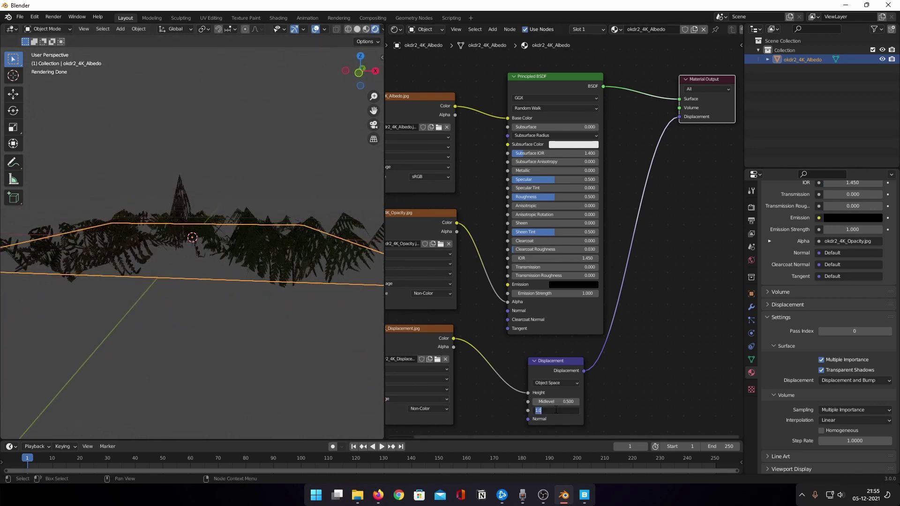
{"action": "type", "text": "0.15"}
{"action": "key", "text": "Return"}
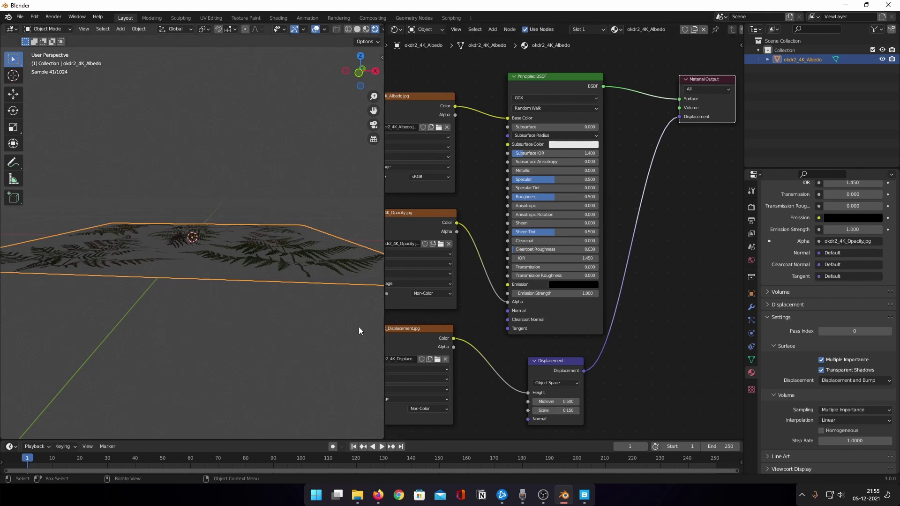
{"action": "middle_click_drag", "start_coordinate": [358, 327], "coordinate": [316, 218]}
{"action": "left_click", "coordinate": [358, 56]}
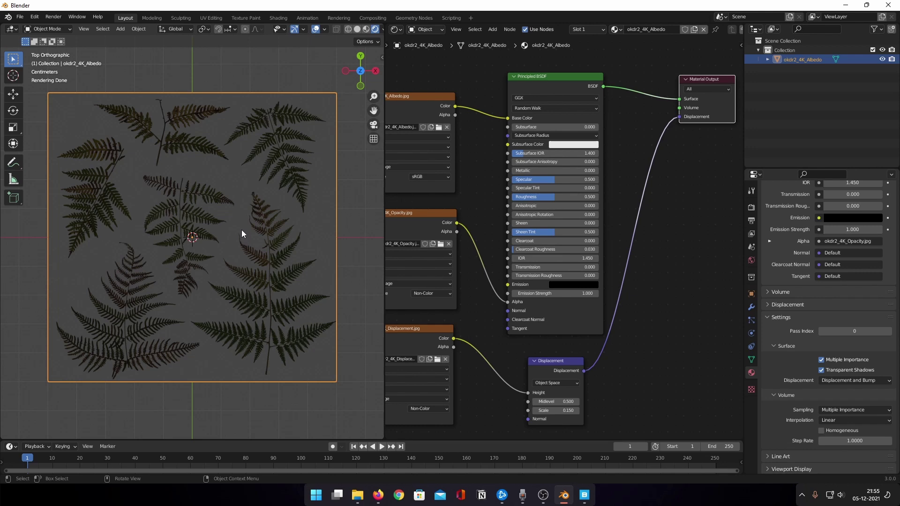
Enter Edit Mode on the plane, return to a zoomed-in top view, and clear the selection.
{"action": "key", "text": "Tab"}
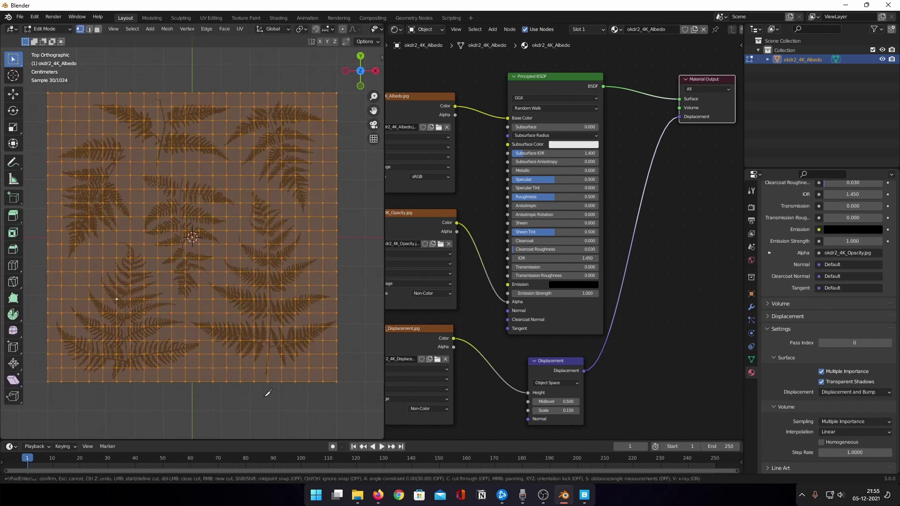
{"action": "middle_click_drag", "start_coordinate": [266, 392], "coordinate": [207, 296]}
{"action": "key", "text": "KP_7"}
{"action": "scroll", "coordinate": [207, 295], "scroll_direction": "up", "scroll_amount": 2}
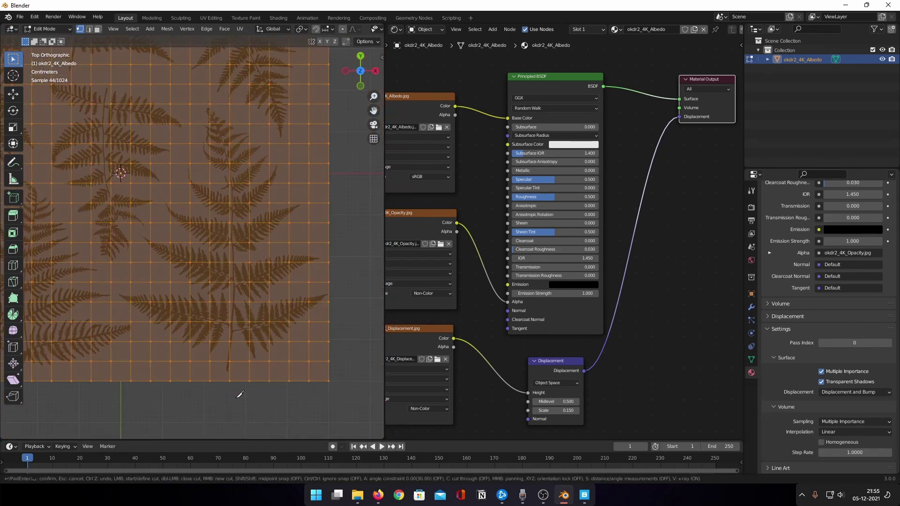
{"action": "left_click", "coordinate": [237, 396]}
Knife-cut from the frond's stem base up its edge to the tip and around the upper leaflets.
{"action": "key", "text": "k"}
{"action": "left_click", "coordinate": [249, 381]}
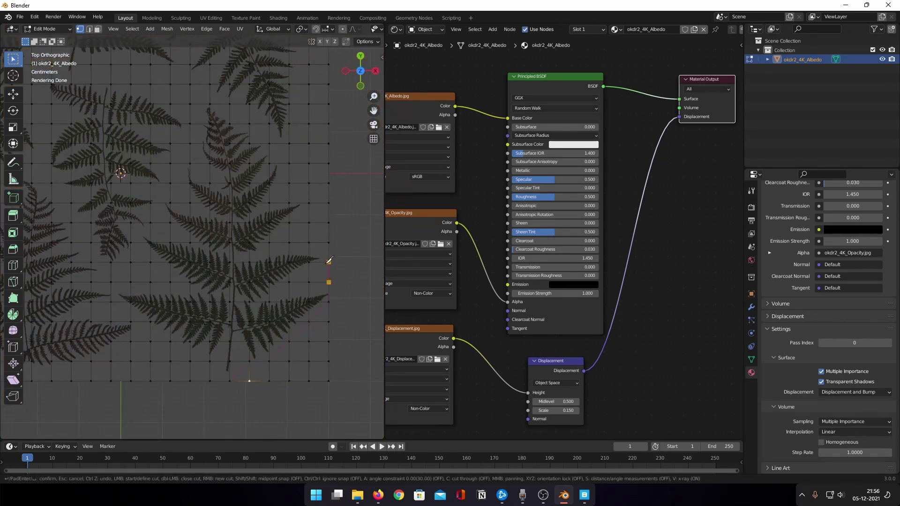
{"action": "left_click", "coordinate": [274, 195]}
{"action": "left_click", "coordinate": [250, 143]}
{"action": "left_click", "coordinate": [229, 124]}
{"action": "left_click", "coordinate": [201, 104]}
{"action": "left_click", "coordinate": [198, 124]}
{"action": "left_click", "coordinate": [199, 144]}
{"action": "left_click", "coordinate": [204, 163]}
{"action": "left_click", "coordinate": [181, 164]}
{"action": "left_click", "coordinate": [183, 183]}
Trace the cut down the frond's other side, close it at the stem base, and confirm.
{"action": "left_click", "coordinate": [159, 203]}
{"action": "left_click", "coordinate": [151, 233]}
{"action": "left_click", "coordinate": [131, 231]}
{"action": "left_click", "coordinate": [141, 243]}
{"action": "left_click", "coordinate": [116, 301]}
{"action": "left_click", "coordinate": [229, 380]}
{"action": "key", "text": "Return"}
{"action": "scroll", "coordinate": [247, 287], "scroll_direction": "down", "scroll_amount": 2}
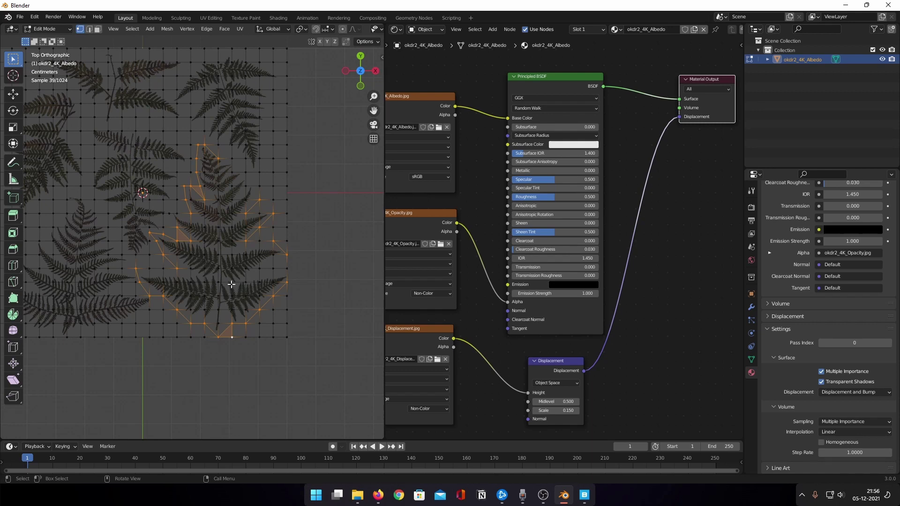
{"action": "middle_click_drag", "start_coordinate": [211, 258], "coordinate": [281, 298], "text": "shift"}
In face mode, circle-select the faces outside the frond outline and delete them (Only Edges & Faces).
{"action": "scroll", "coordinate": [252, 277], "scroll_direction": "down", "scroll_amount": 1}
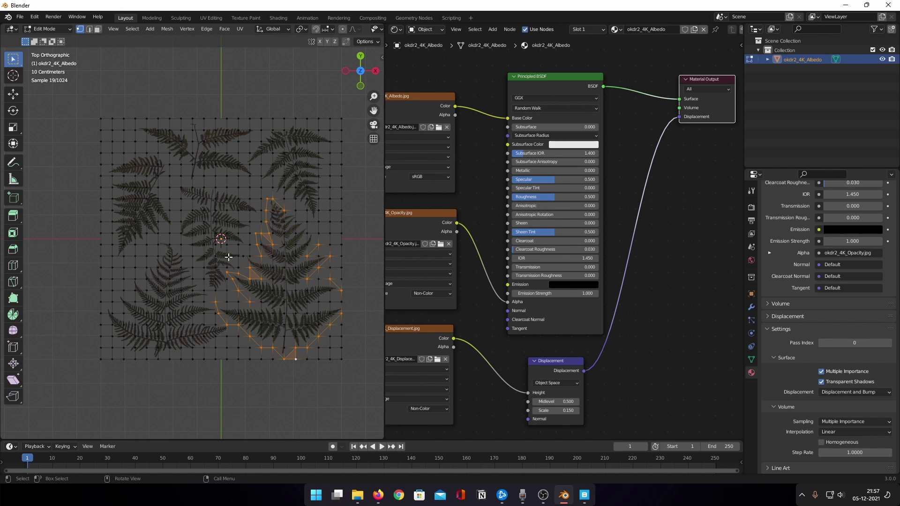
{"action": "key", "text": "3"}
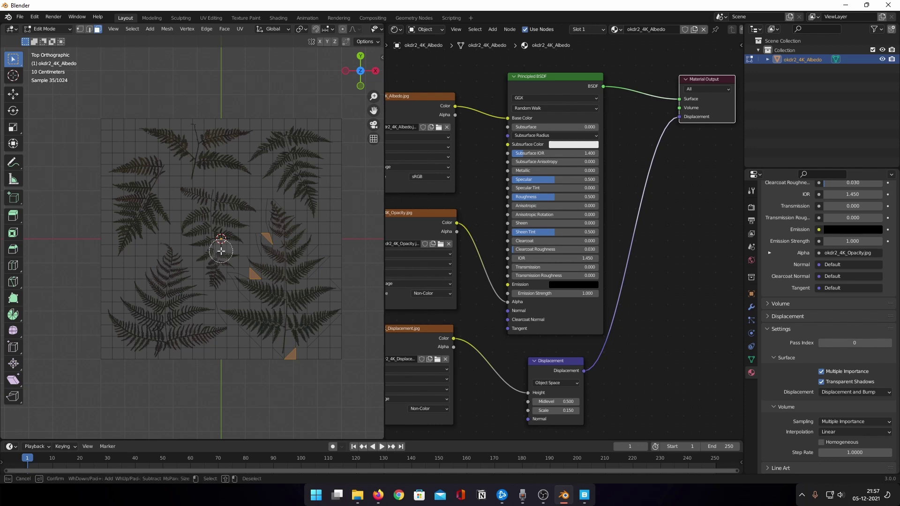
{"action": "left_click", "coordinate": [153, 181]}
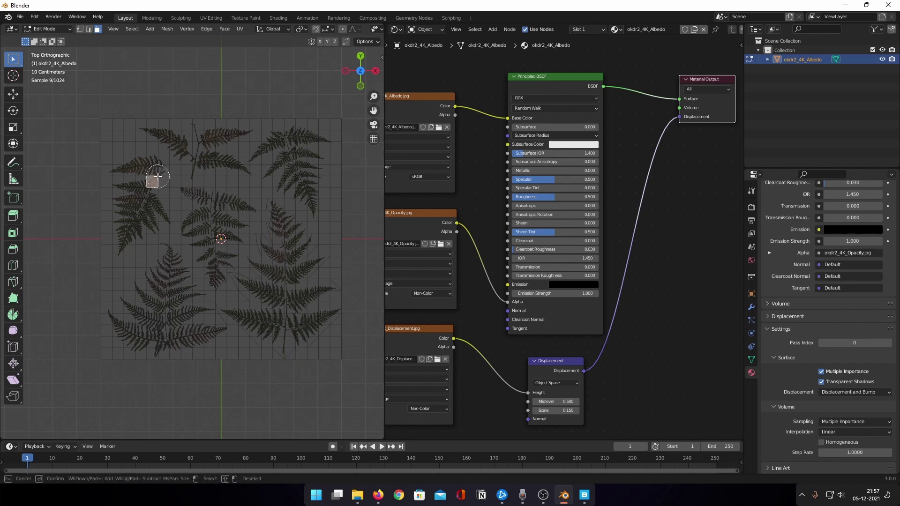
{"action": "key", "text": "c"}
{"action": "scroll", "coordinate": [138, 156], "scroll_direction": "down", "scroll_amount": 5}
{"action": "mouse_move", "coordinate": [138, 156]}
{"action": "left_mouse_down"}
{"action": "mouse_move", "coordinate": [145, 164]}
{"action": "mouse_move", "coordinate": [125, 297]}
{"action": "mouse_move", "coordinate": [150, 231]}
{"action": "mouse_move", "coordinate": [259, 132]}
{"action": "mouse_move", "coordinate": [311, 157]}
{"action": "mouse_move", "coordinate": [347, 215]}
{"action": "left_mouse_up"}
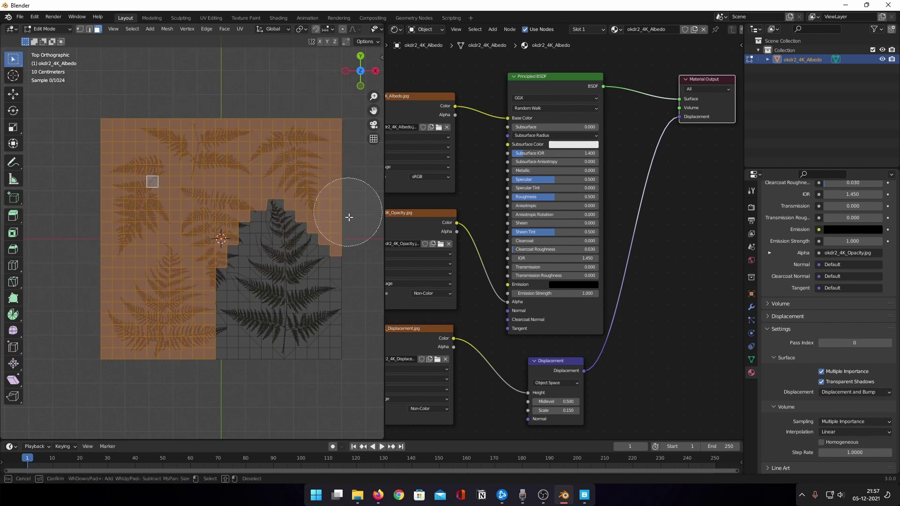
{"action": "scroll", "coordinate": [317, 235], "scroll_direction": "up", "scroll_amount": 4}
{"action": "mouse_move", "coordinate": [140, 368]}
{"action": "left_mouse_down"}
{"action": "mouse_move", "coordinate": [217, 412]}
{"action": "mouse_move", "coordinate": [133, 353]}
{"action": "mouse_move", "coordinate": [155, 316]}
{"action": "mouse_move", "coordinate": [170, 247]}
{"action": "mouse_move", "coordinate": [202, 204]}
{"action": "left_mouse_up"}
{"action": "mouse_move", "coordinate": [191, 302]}
{"action": "left_mouse_down"}
{"action": "mouse_move", "coordinate": [197, 275]}
{"action": "mouse_move", "coordinate": [187, 292]}
{"action": "mouse_move", "coordinate": [288, 410]}
{"action": "mouse_move", "coordinate": [316, 380]}
{"action": "mouse_move", "coordinate": [303, 388]}
{"action": "mouse_move", "coordinate": [328, 330]}
{"action": "left_mouse_up"}
{"action": "key", "text": "Escape"}
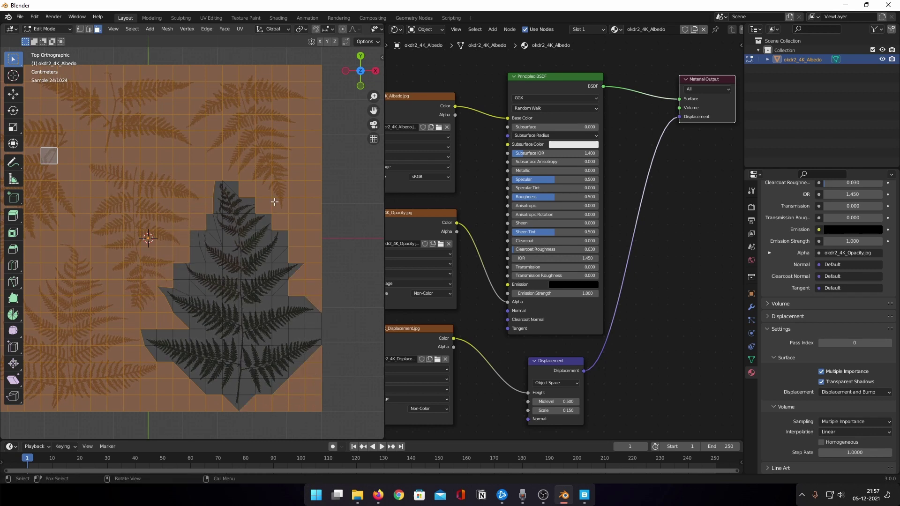
{"action": "key", "text": "x"}
{"action": "left_click", "coordinate": [264, 229]}
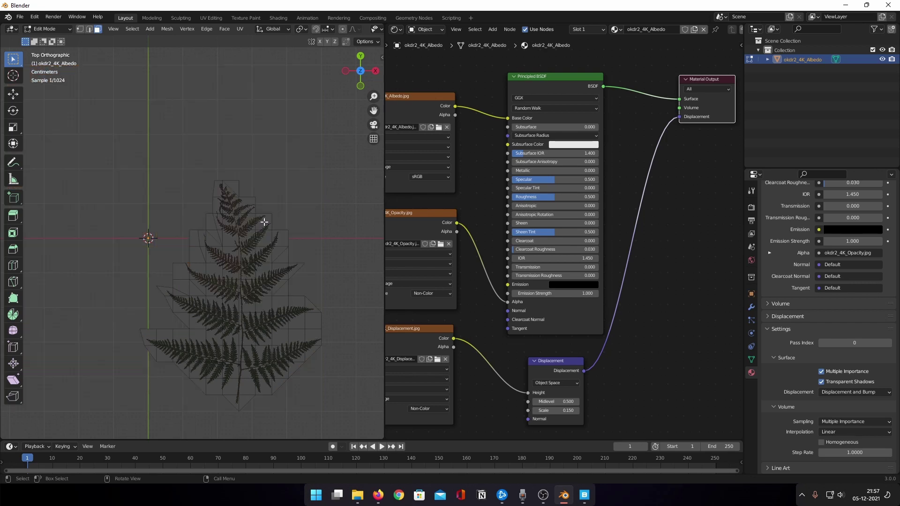
Select the leftover stray faces beside the frond and along its right edge, then clear the selection.
{"action": "scroll", "coordinate": [201, 253], "scroll_direction": "up", "scroll_amount": 2}
{"action": "left_click", "coordinate": [200, 261], "text": "ctrl"}
{"action": "scroll", "coordinate": [171, 227], "scroll_direction": "down", "scroll_amount": 2}
{"action": "left_click", "coordinate": [188, 204], "text": "shift"}
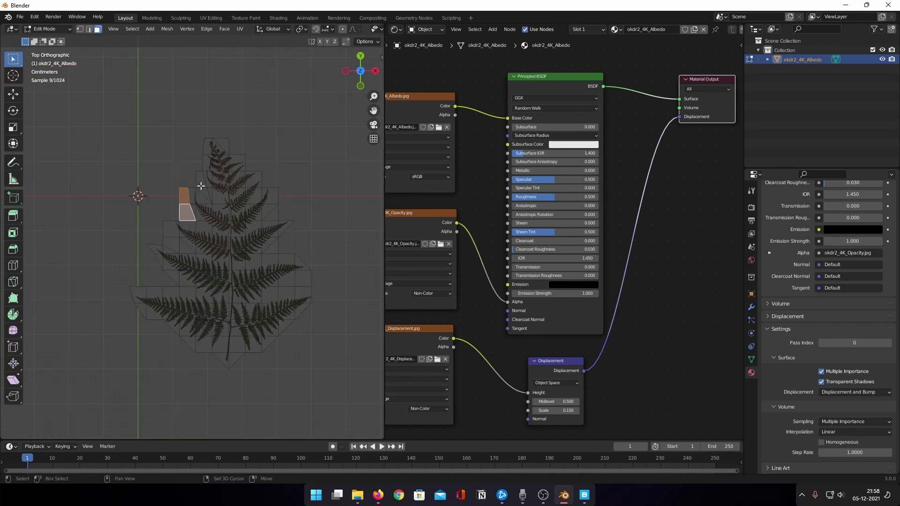
{"action": "left_click", "coordinate": [203, 187], "text": "shift"}
{"action": "left_click", "coordinate": [243, 155], "text": "shift"}
{"action": "left_click", "coordinate": [318, 279], "text": "shift"}
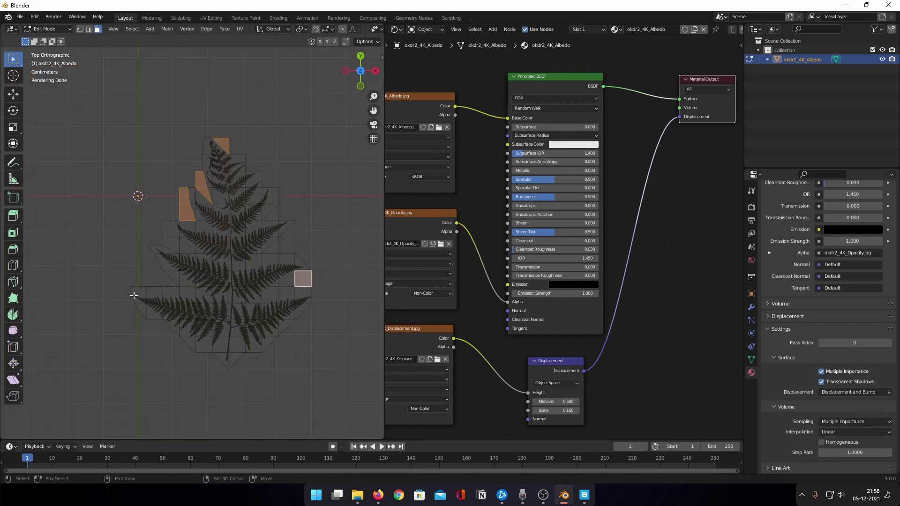
{"action": "left_click", "coordinate": [323, 261]}
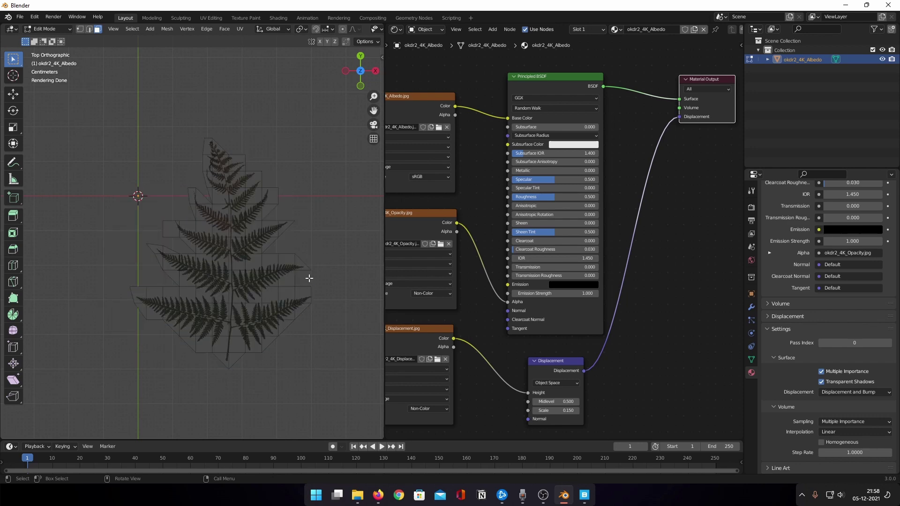
Move the whole frond mesh so its stem base sits at the world origin, then deselect it.
{"action": "key", "text": "a"}
{"action": "key", "text": "g"}
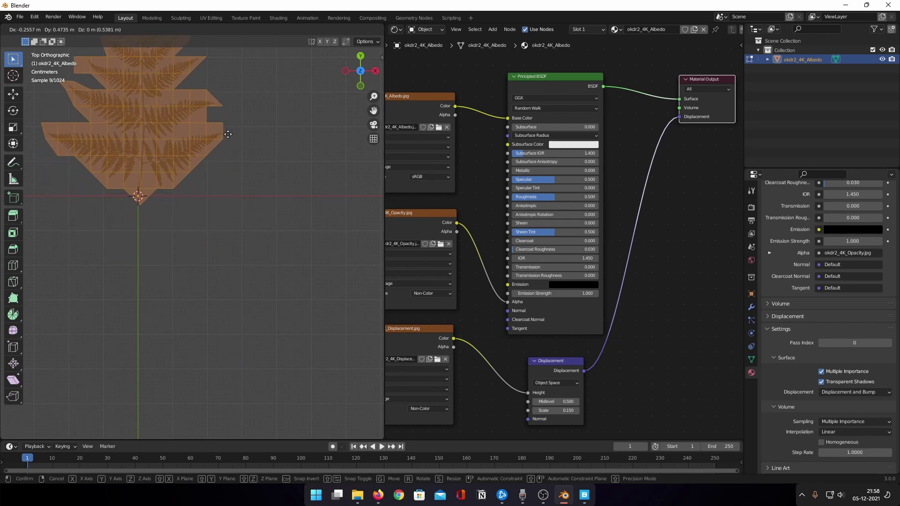
{"action": "left_click", "coordinate": [220, 153]}
{"action": "key", "text": "KP_Decimal"}
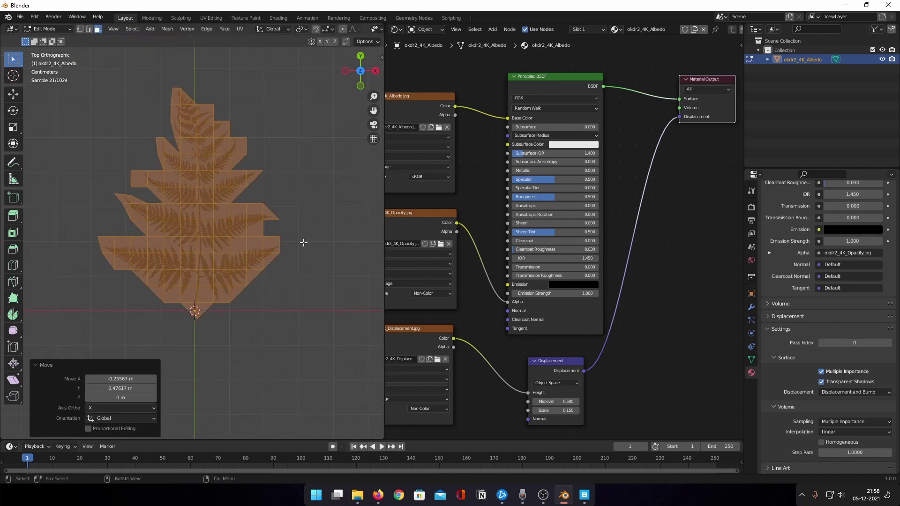
{"action": "key", "text": "alt+a"}
{"action": "mouse_move", "coordinate": [278, 305]}
{"action": "middle_mouse_down"}
{"action": "mouse_move", "coordinate": [272, 203]}
{"action": "mouse_move", "coordinate": [276, 296]}
{"action": "middle_mouse_up"}
Back in Object Mode, expand the 3D viewport over the node editor and view the frond from the top.
{"action": "key", "text": "Tab"}
{"action": "middle_click_drag", "start_coordinate": [285, 258], "coordinate": [287, 268]}
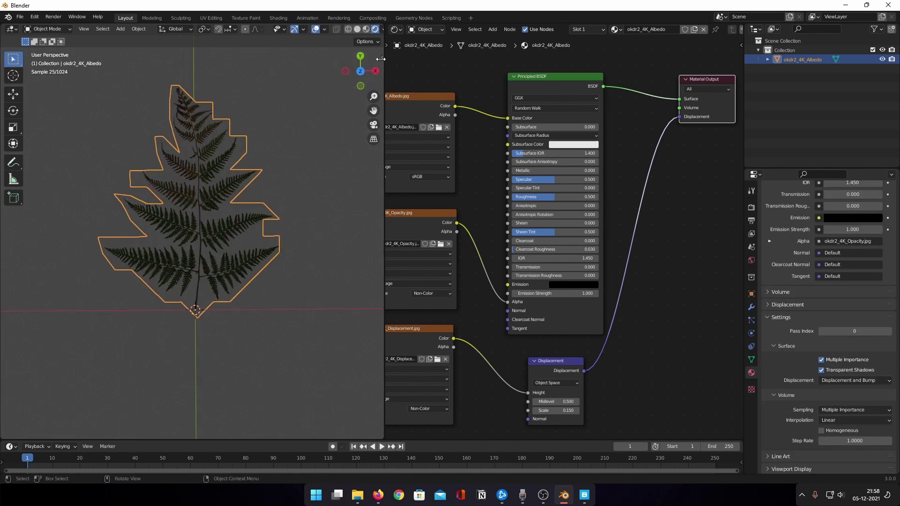
{"action": "left_click_drag", "start_coordinate": [383, 23], "coordinate": [444, 96]}
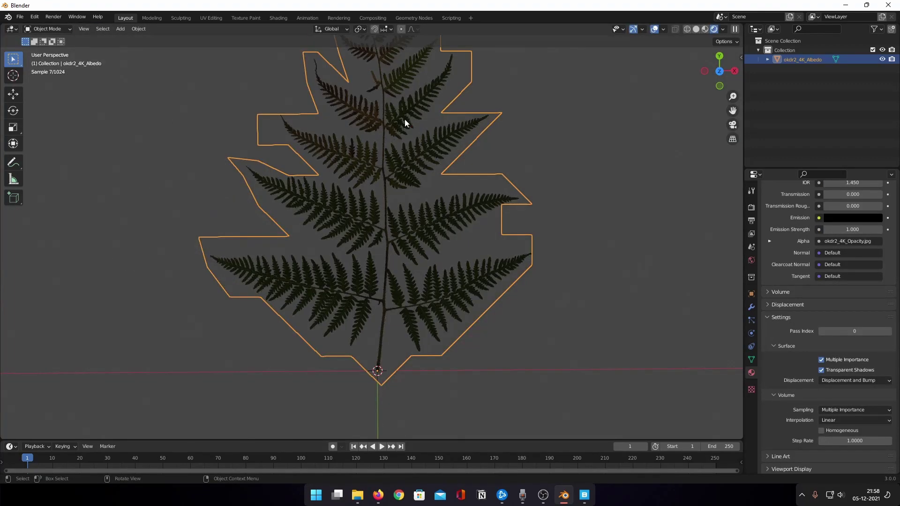
{"action": "left_click", "coordinate": [720, 71]}
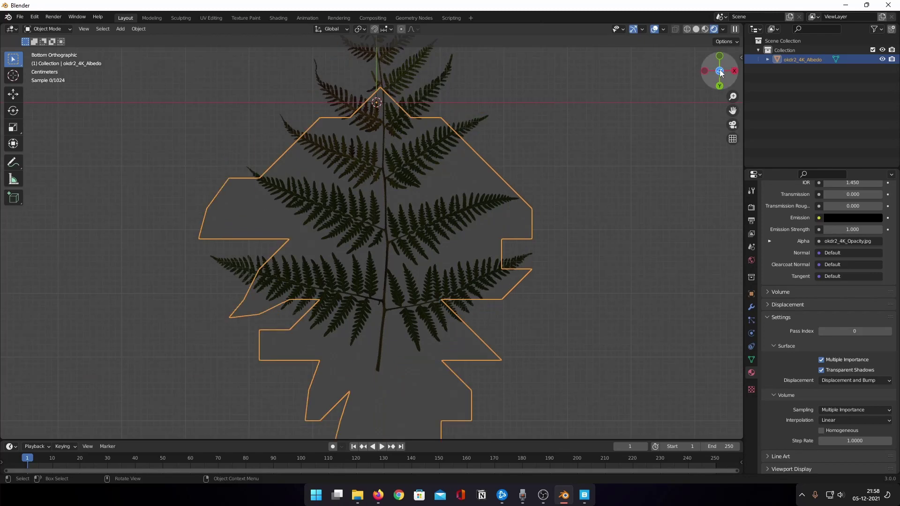
{"action": "left_click", "coordinate": [720, 71]}
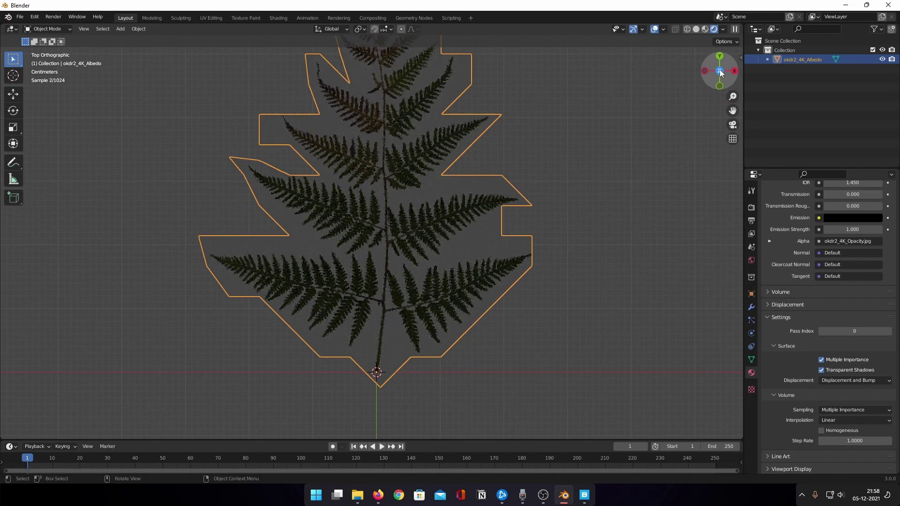
{"action": "left_click", "coordinate": [519, 154]}
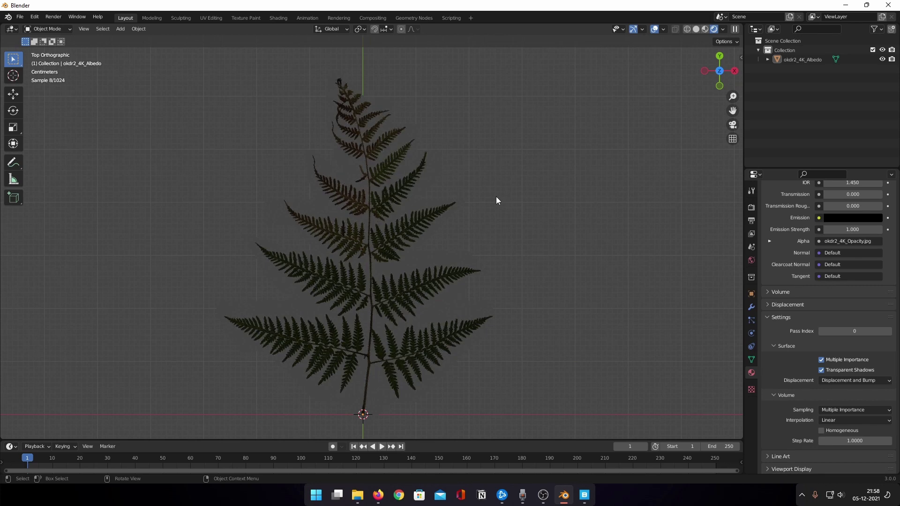